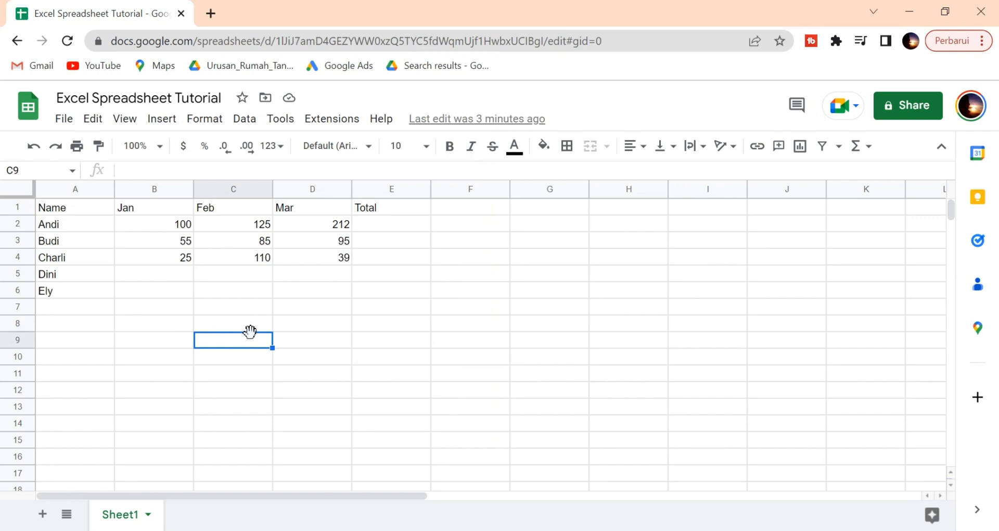
- Review the header cells A1:E1 and the existing monthly values in B2:D4
left_click(202, 294)
left_click(208, 325)
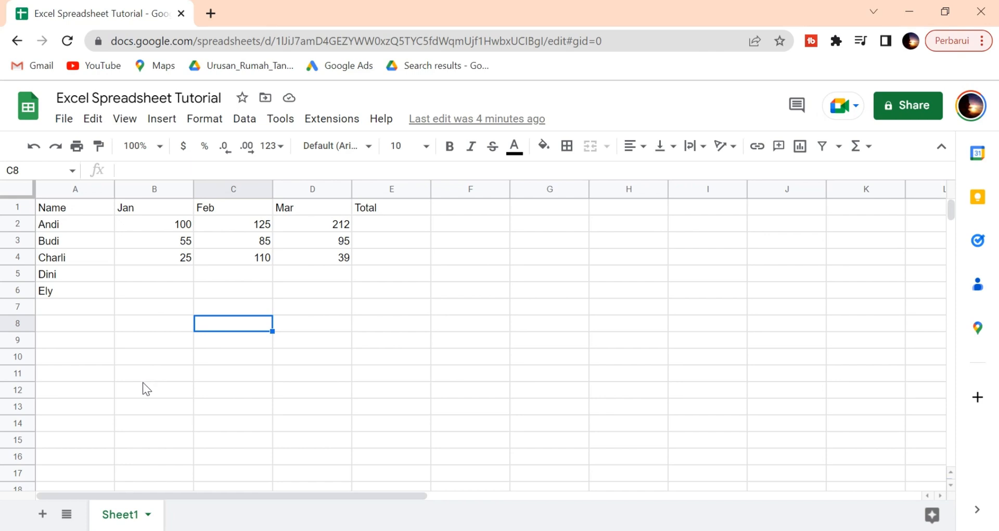
left_click(89, 340)
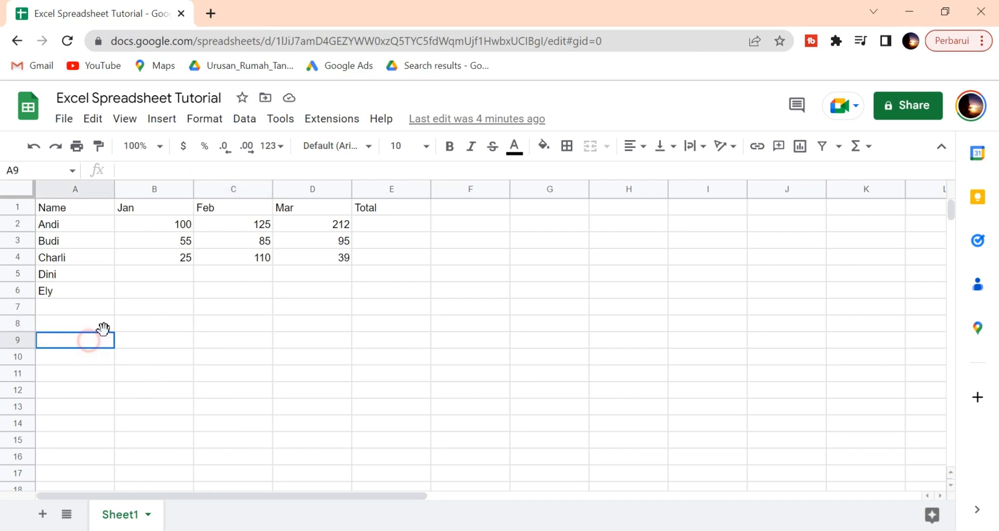
left_click_drag(61, 209, 149, 214)
left_click(151, 209)
left_click(229, 211)
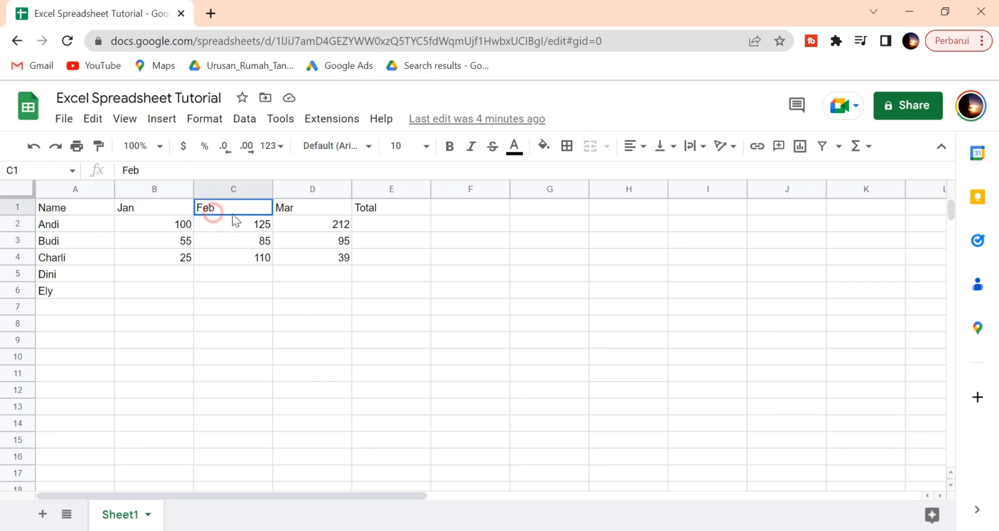
left_click(296, 208)
left_click(359, 212)
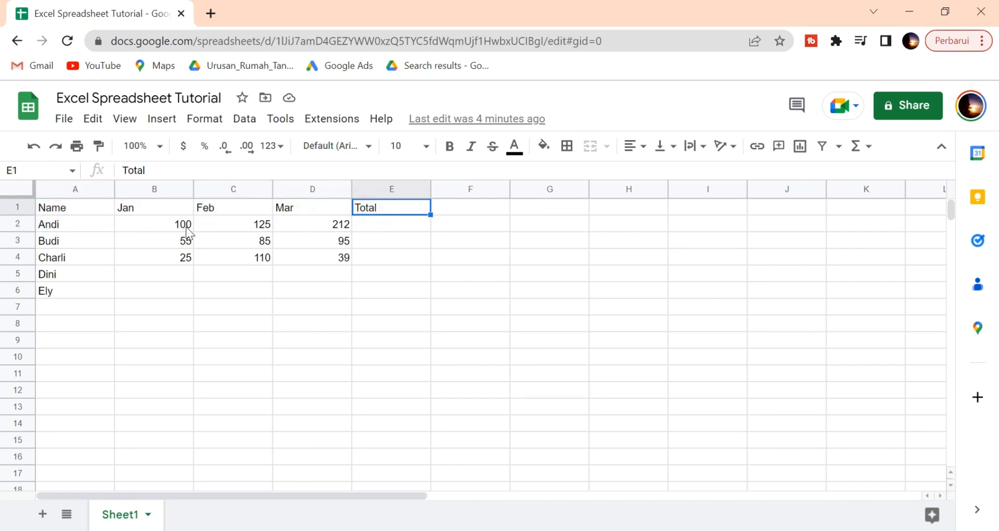
left_click(164, 225)
left_click_drag(172, 230, 336, 258)
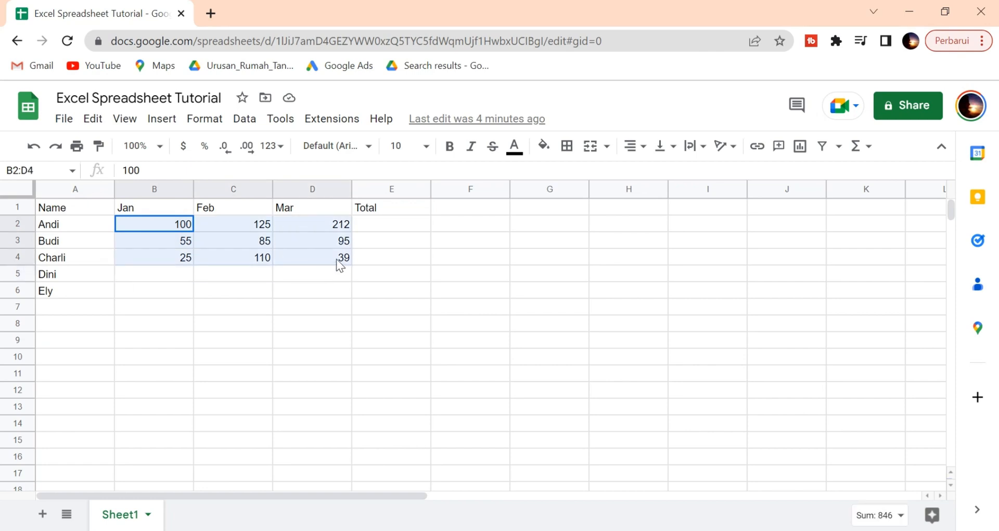
left_click(285, 290)
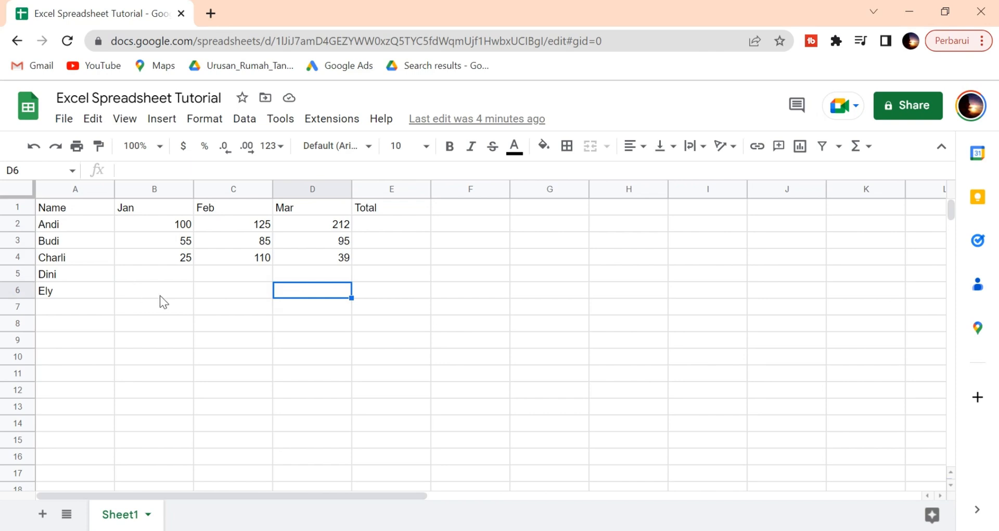
- Fill in row 5 of the table with 35 for Jan, 64 for Feb and 12 for Mar
left_click(173, 286)
left_click(170, 276)
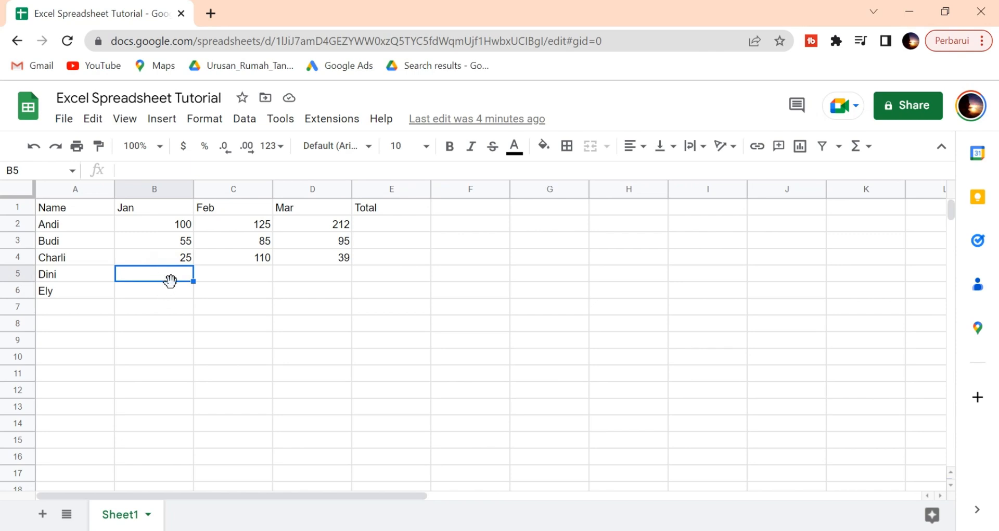
type("35")
key("Tab")
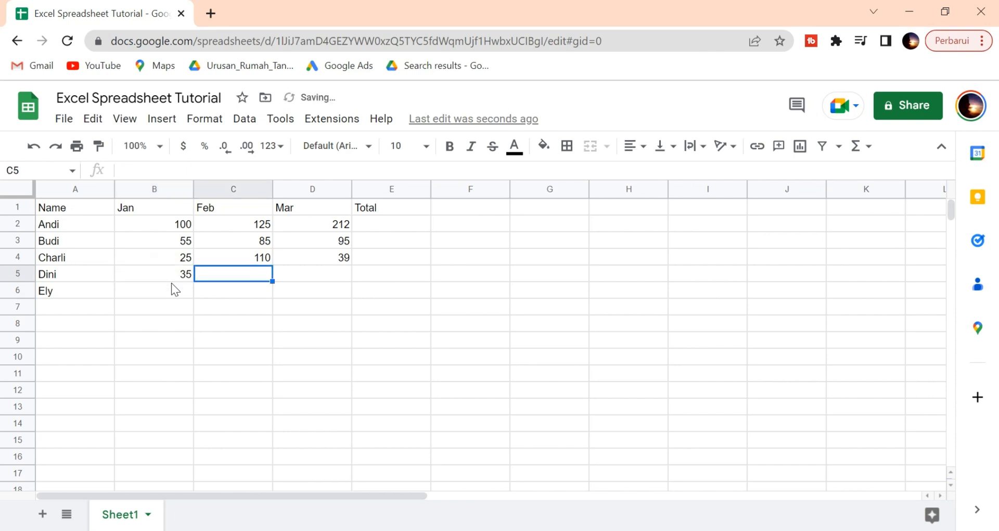
type("64")
key("Tab")
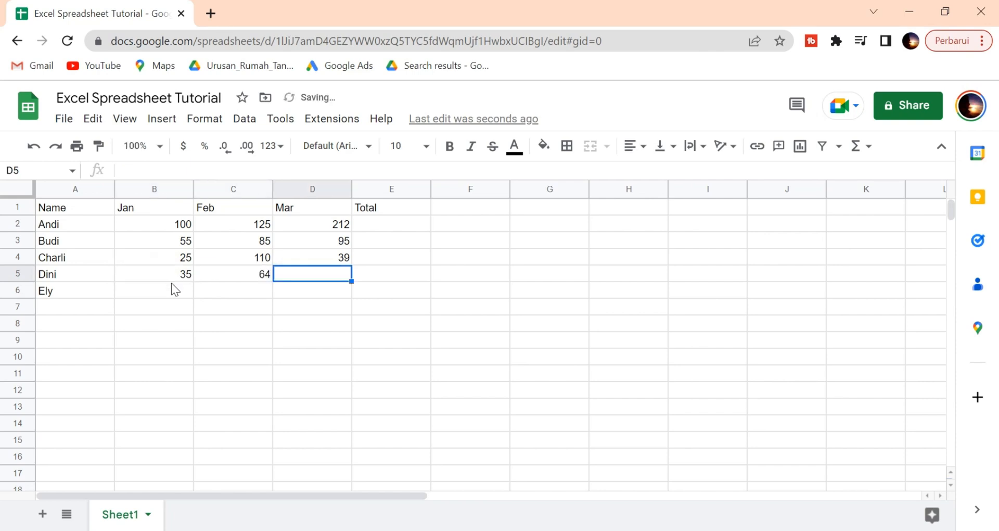
type("12")
left_click(209, 328)
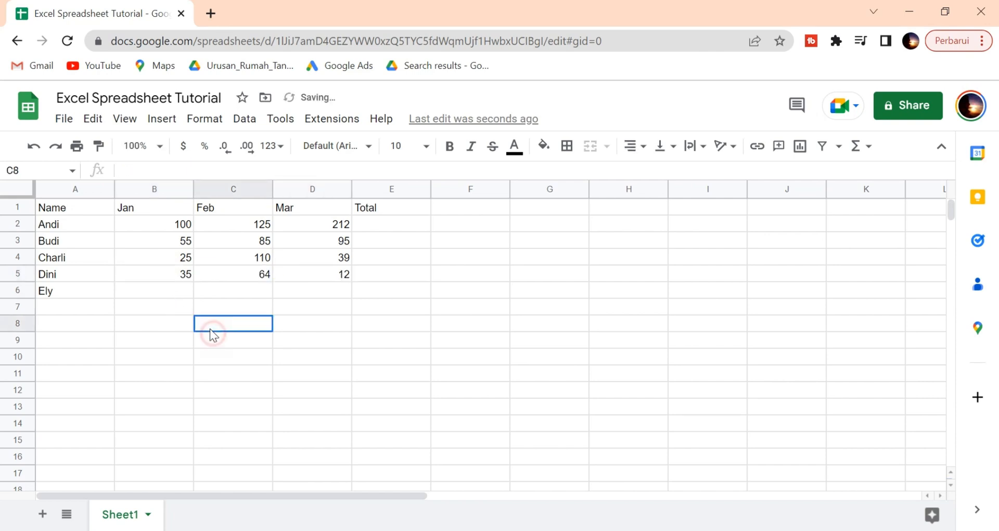
- Fill in row 6 with 78 for Jan, 125 for Feb and 63 for Mar, and review the data range B2:D6
left_click(177, 288)
type("78")
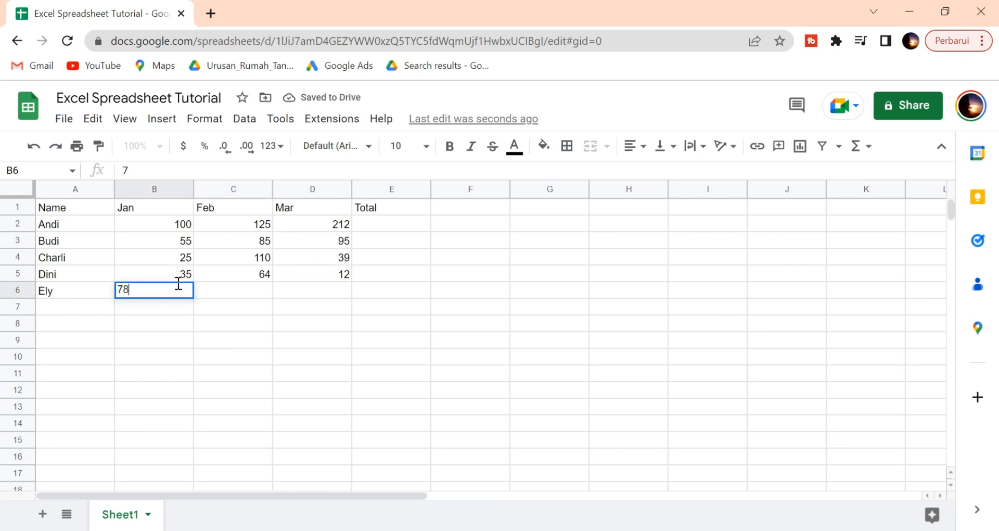
key("Tab")
type("125")
key("Tab")
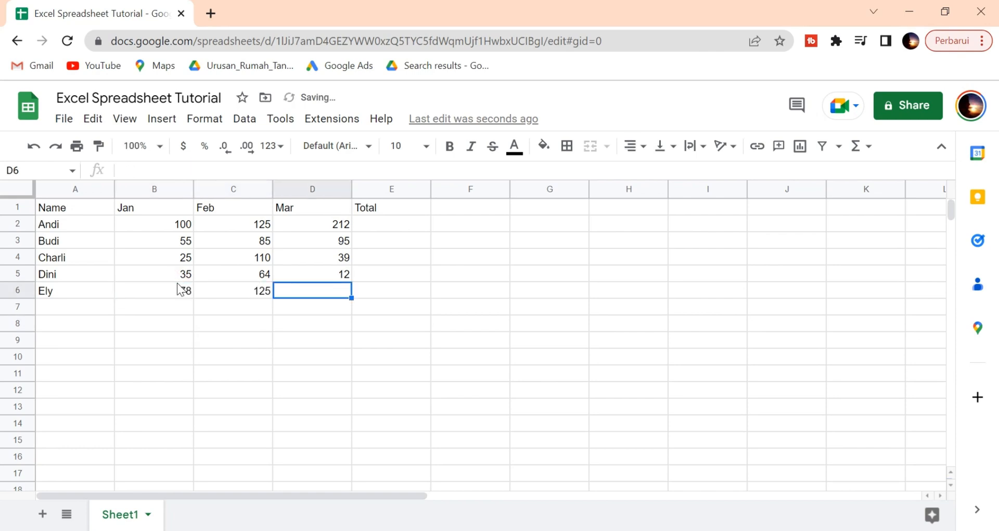
type("63")
key("Return")
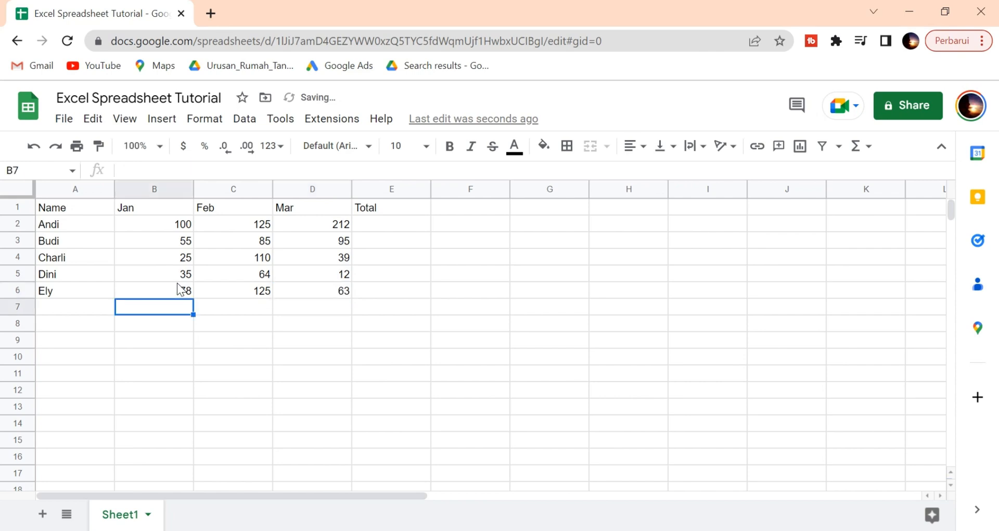
left_click_drag(142, 222, 318, 292)
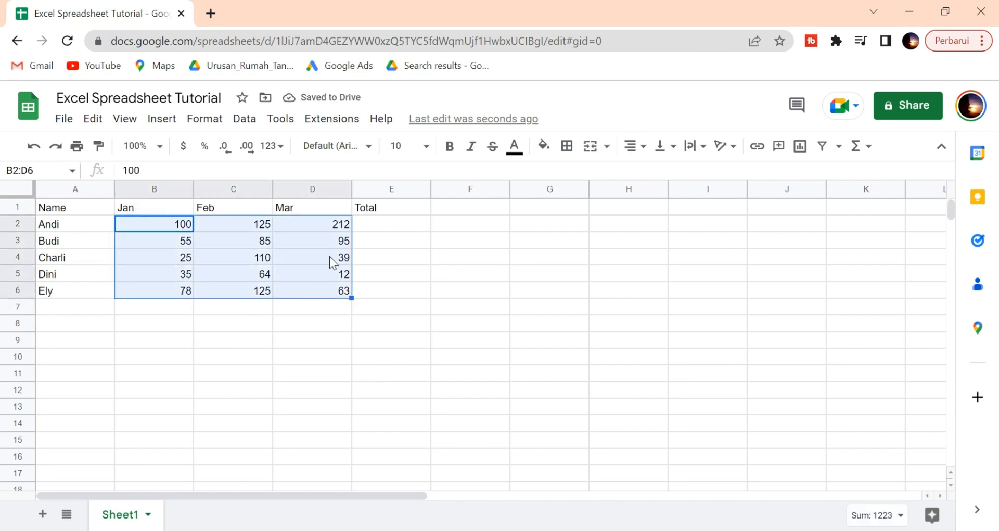
left_click(389, 290)
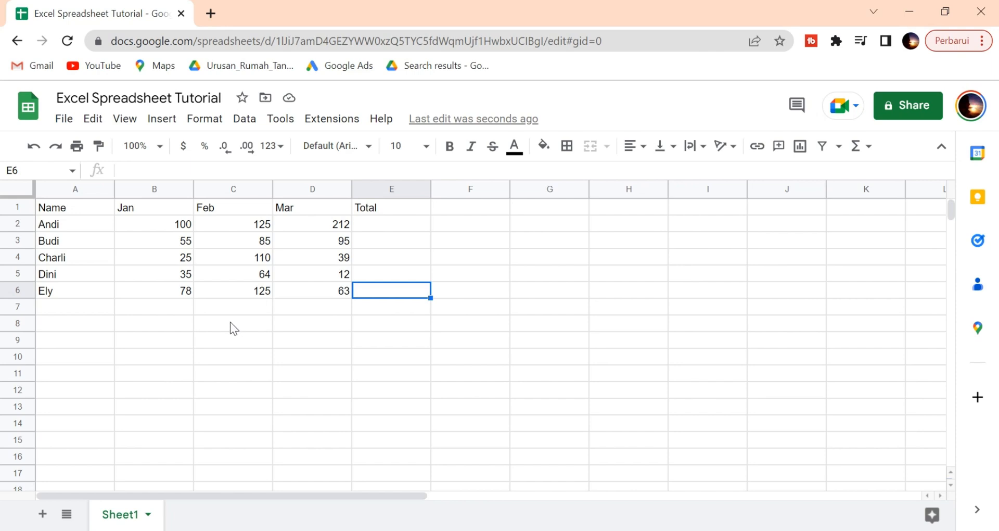
- Calculate the row 2 total in E2 with the fixed-number formula =100+125+212 and inspect the cell
double_click(393, 222)
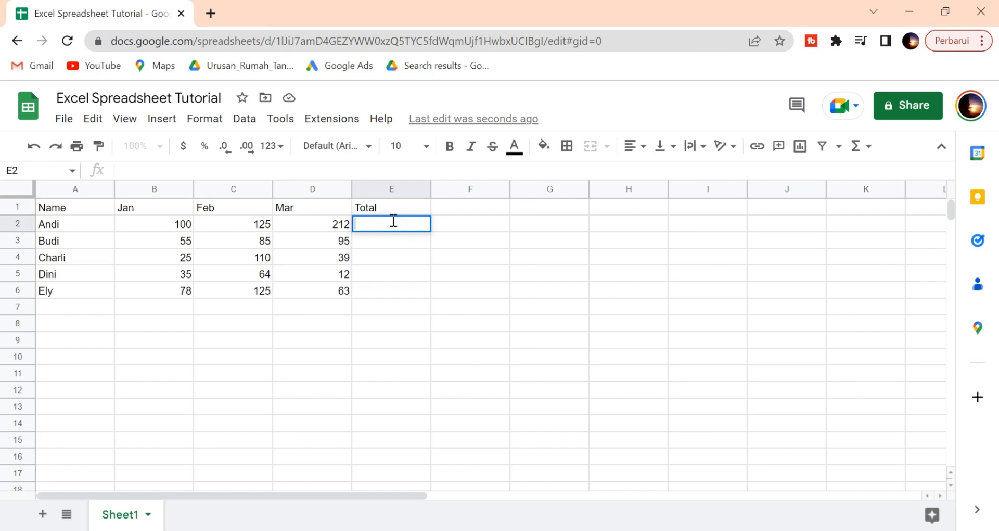
type("=")
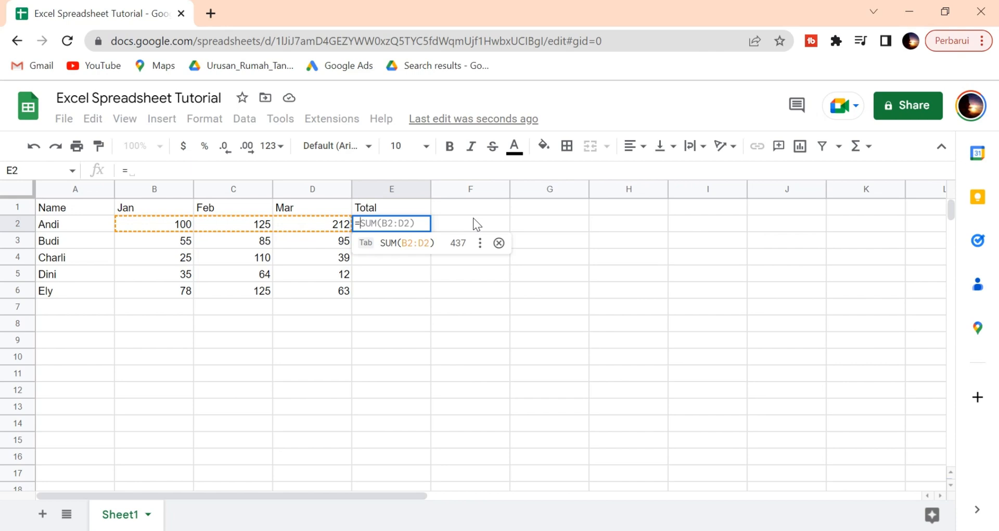
type("100")
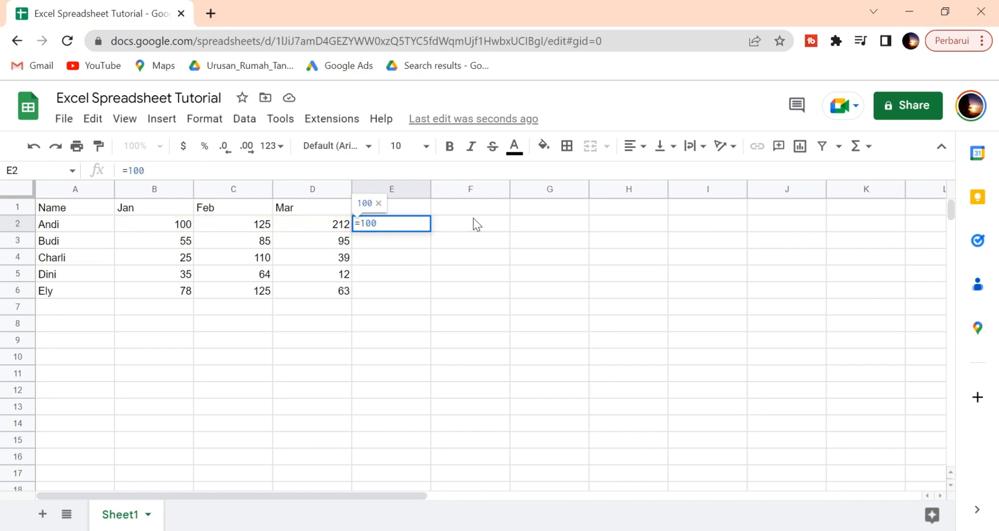
type("+125+212")
key("Return")
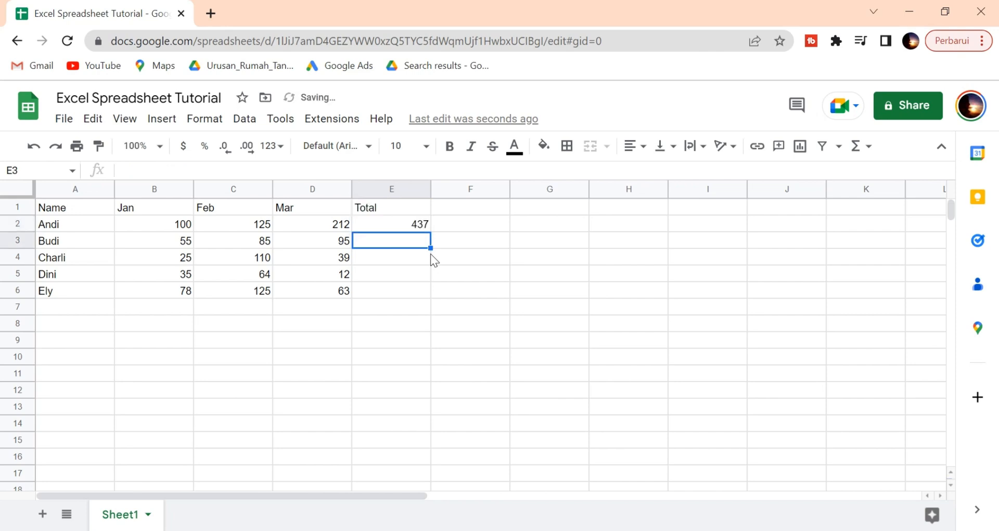
left_click(409, 230)
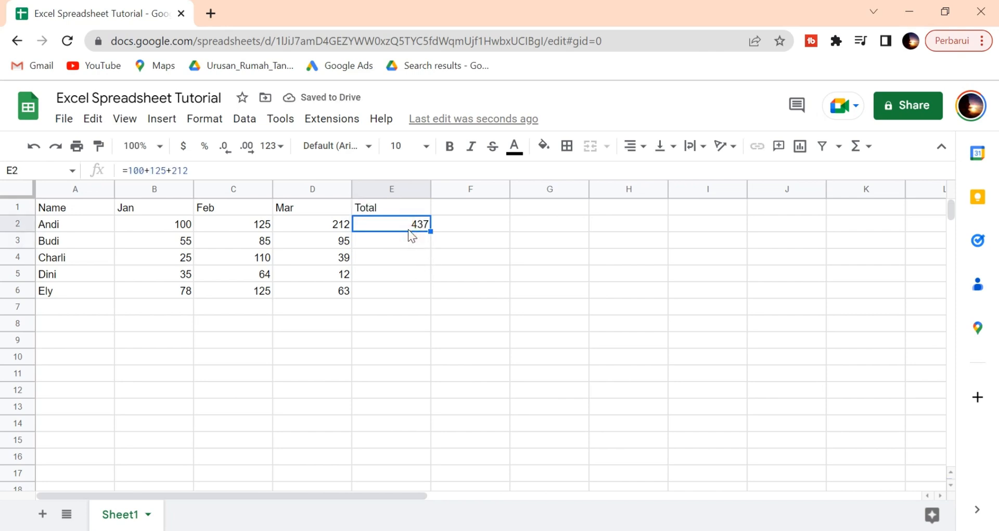
- Change the Jan value in B2 to 110
left_click(162, 229)
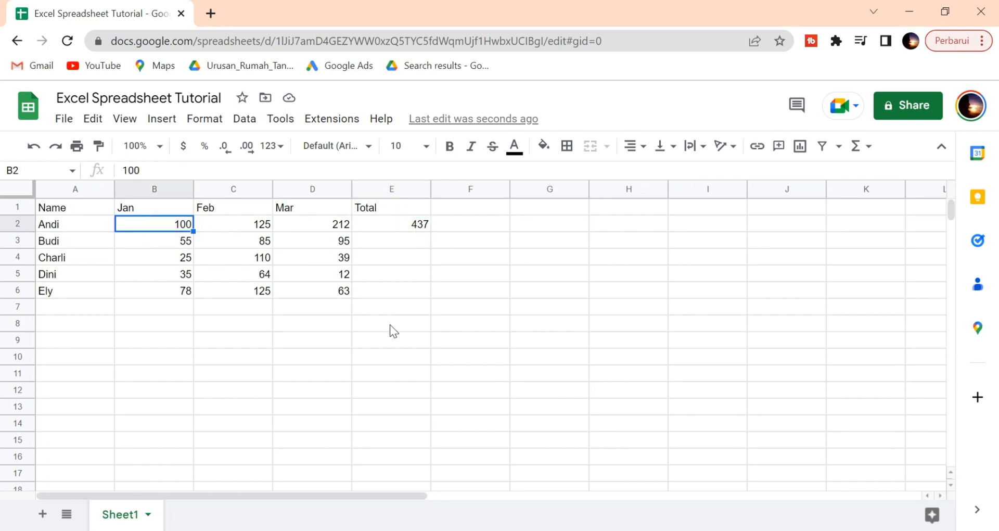
type("110")
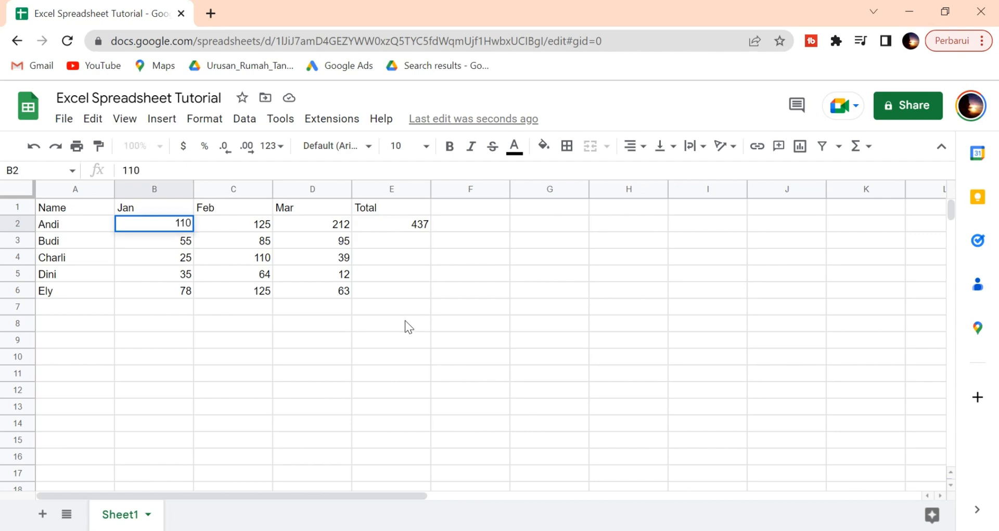
key("Return")
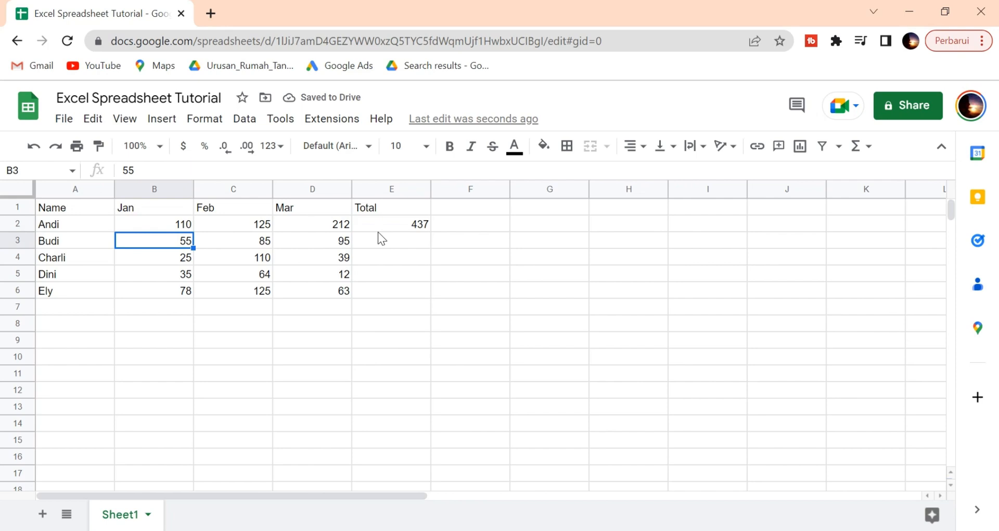
- Replace the fixed-number formula in E2 with the cell-reference formula =B2+C2+D2 and dismiss the suggested autofill
left_click(406, 227)
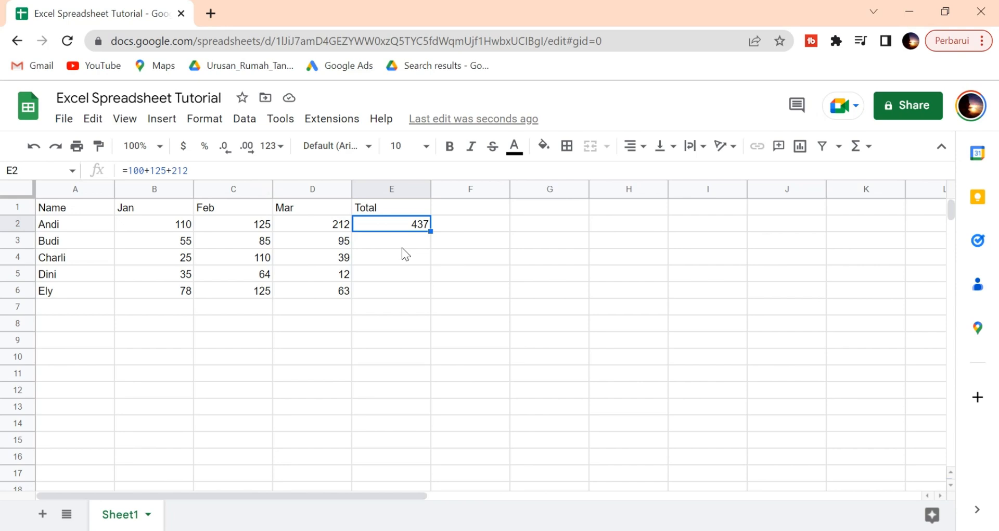
key("Delete")
left_click(419, 262)
left_click(401, 217)
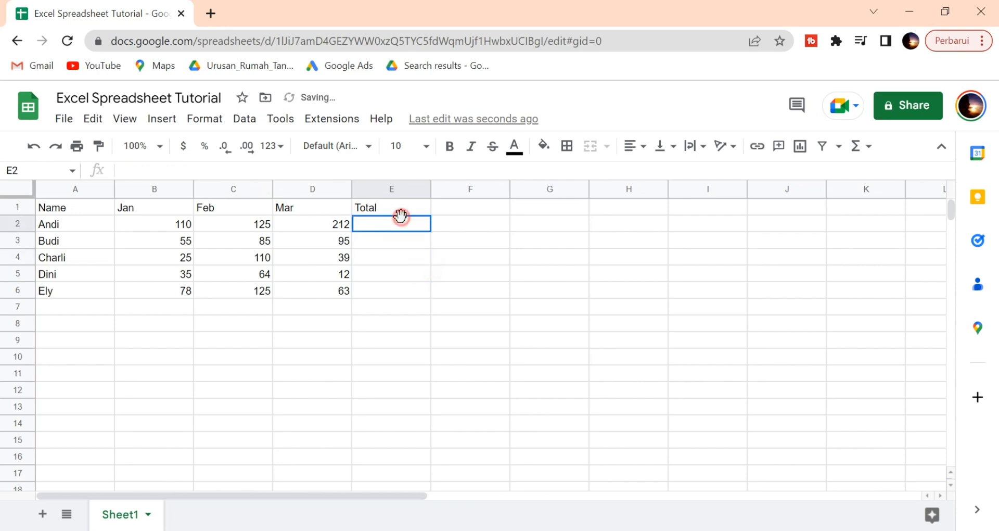
type("=")
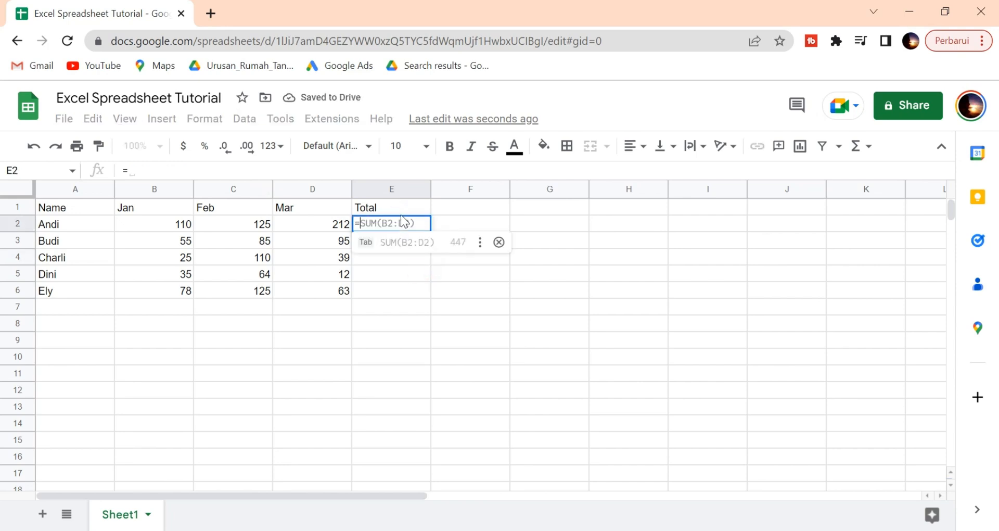
left_click(177, 224)
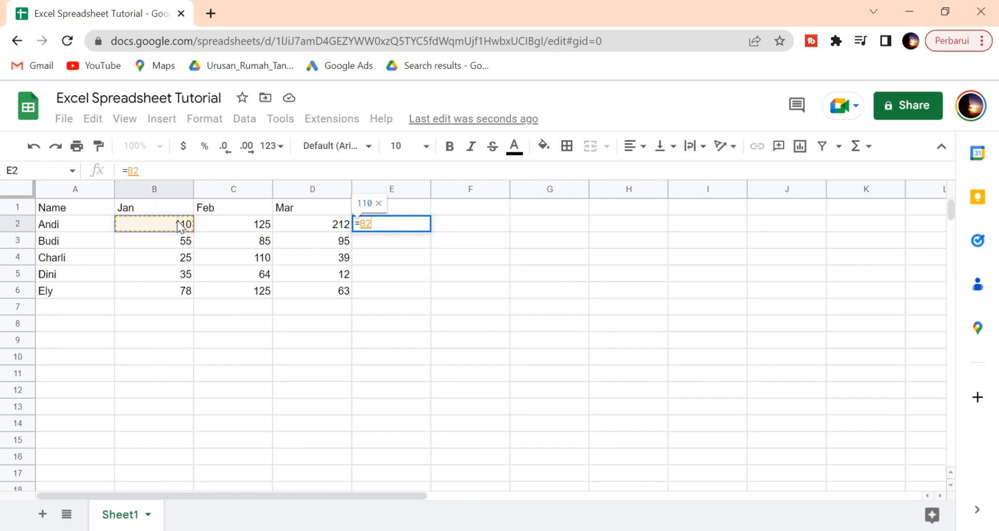
type("+")
left_click(239, 221)
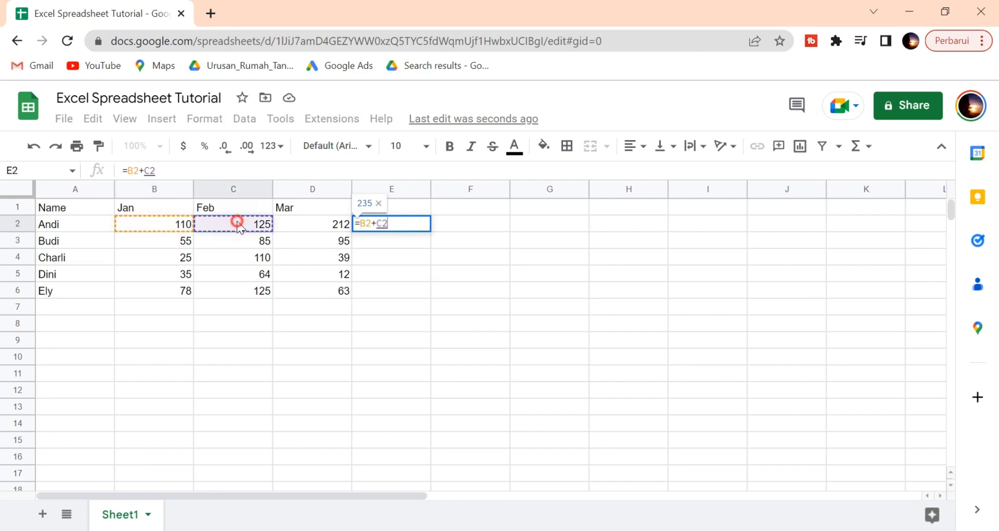
type("+")
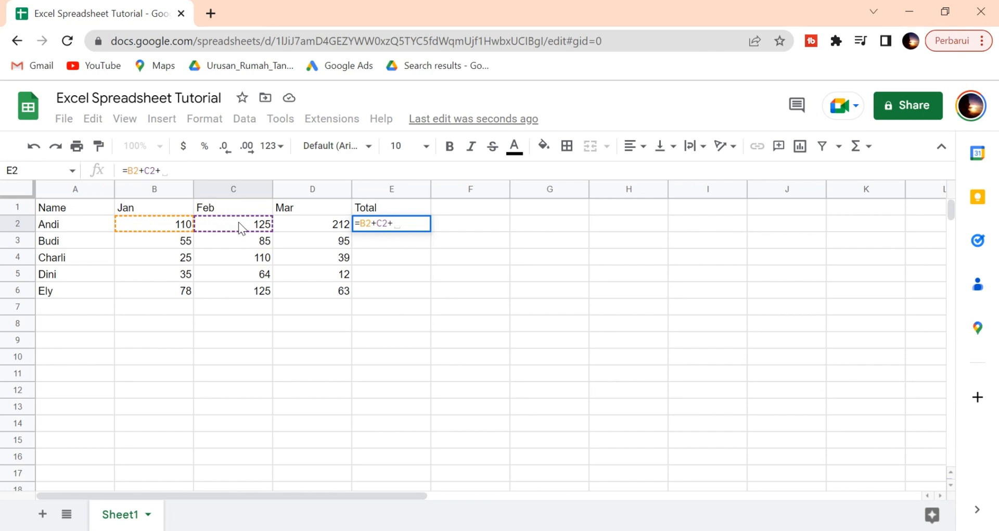
left_click(332, 223)
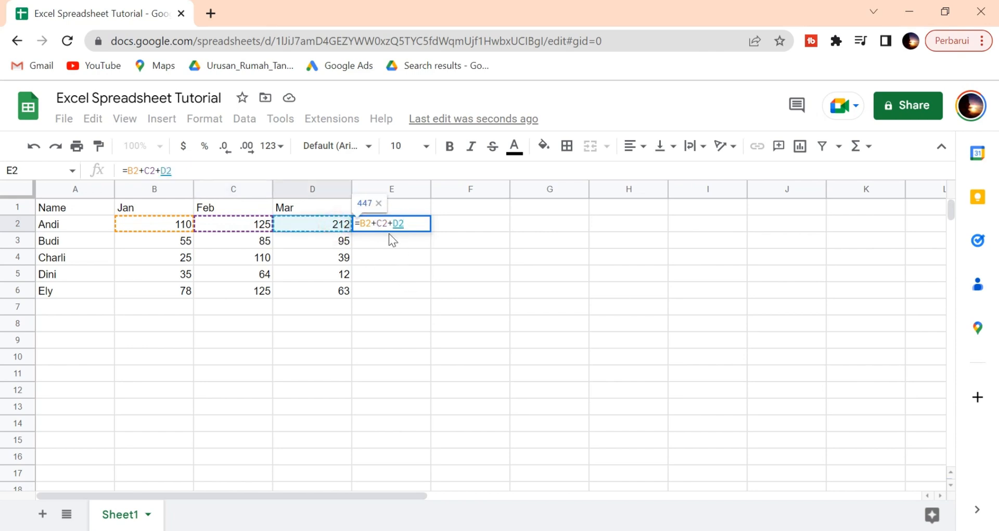
key("Return")
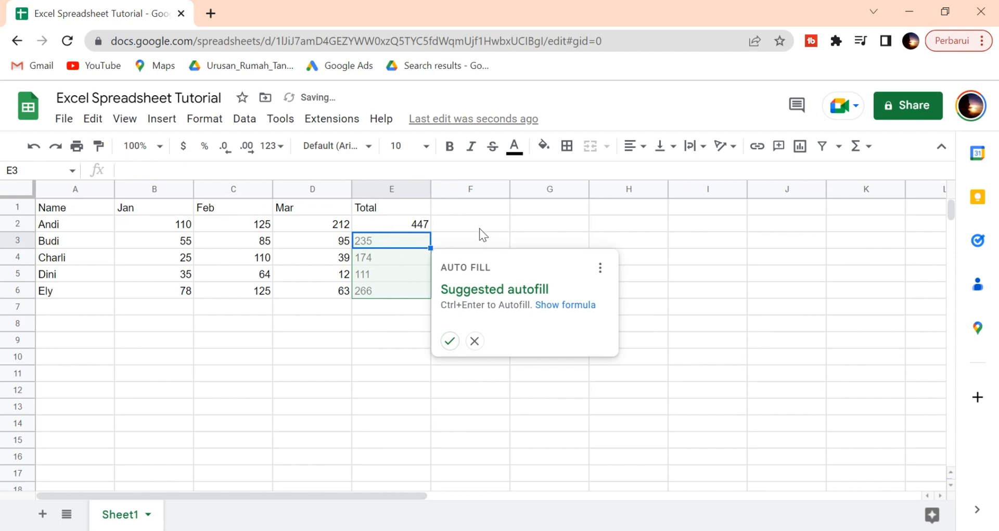
left_click(458, 230)
left_click(443, 286)
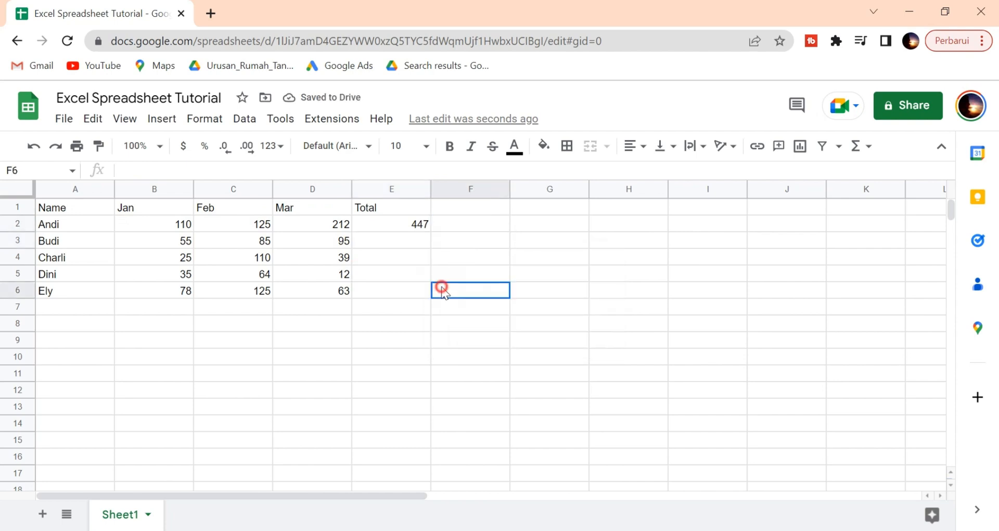
- Set the Jan value in B2 to 125 and check the total formula in E2
left_click(188, 223)
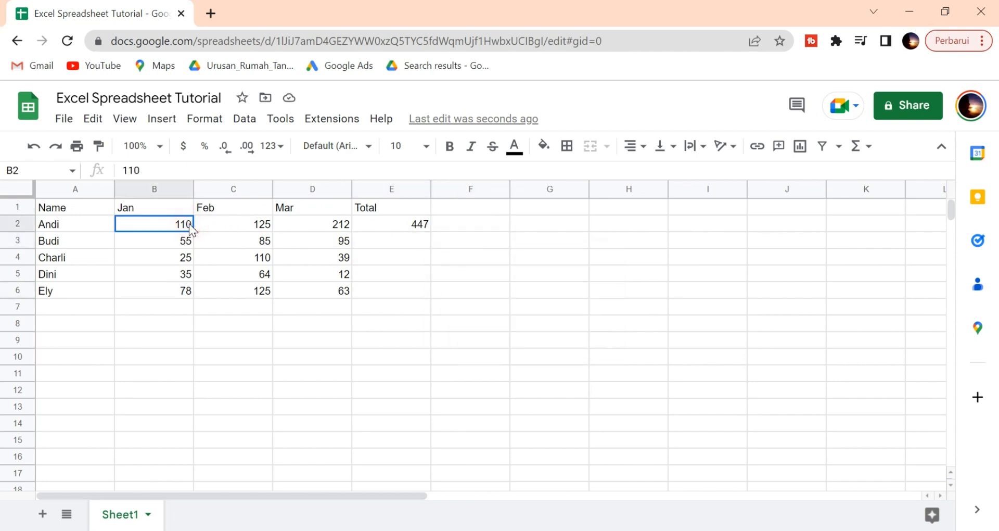
key("Delete")
type("125")
key("Return")
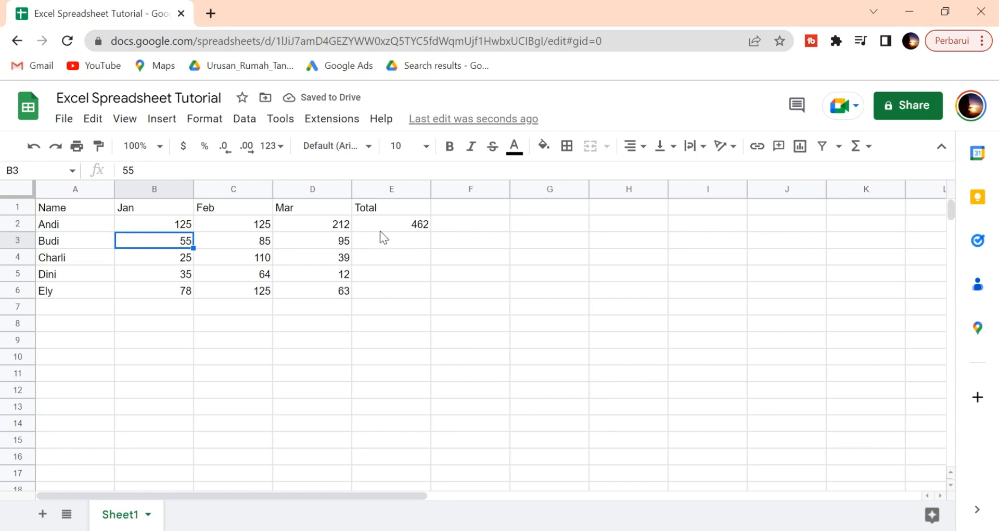
left_click(407, 226)
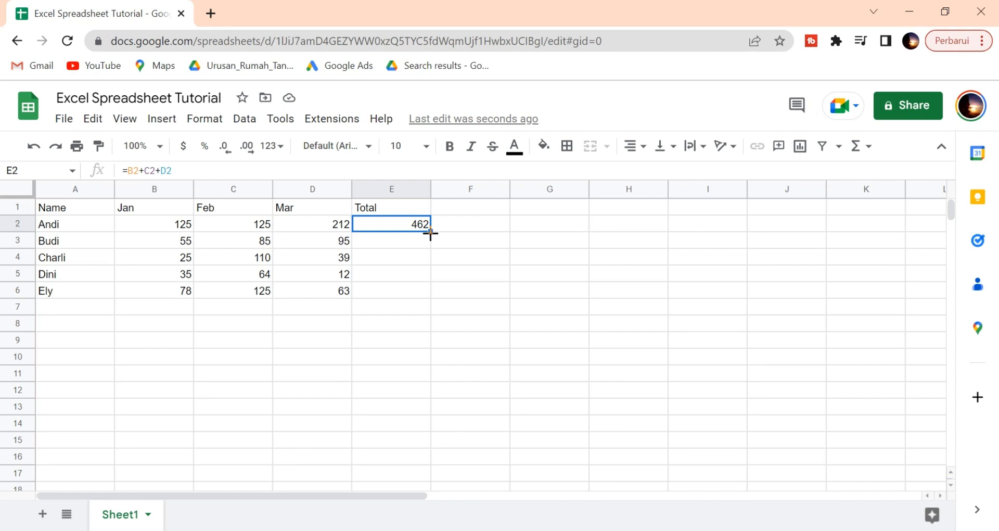
- Fill the E2 addition formula down through E6 and inspect the copied formula in E6
left_click_drag(431, 233, 421, 298)
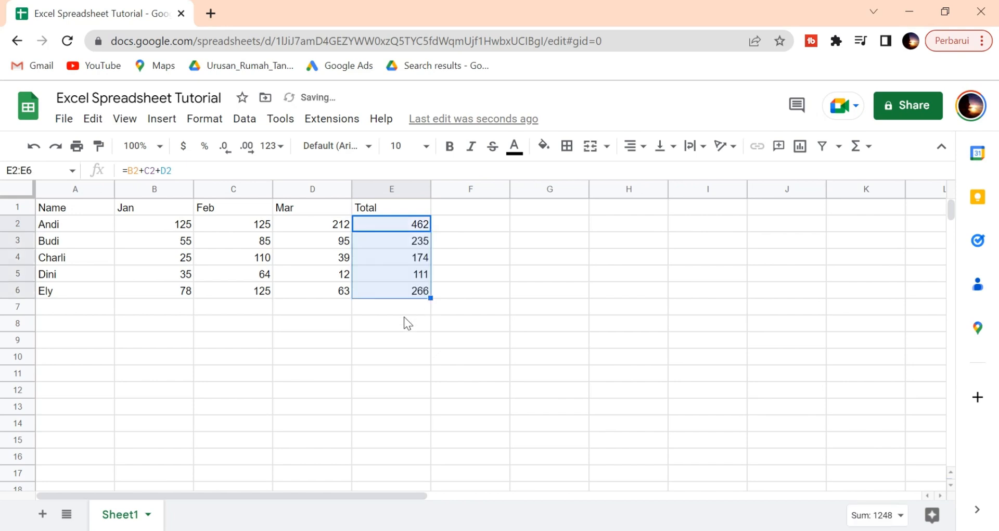
left_click(393, 328)
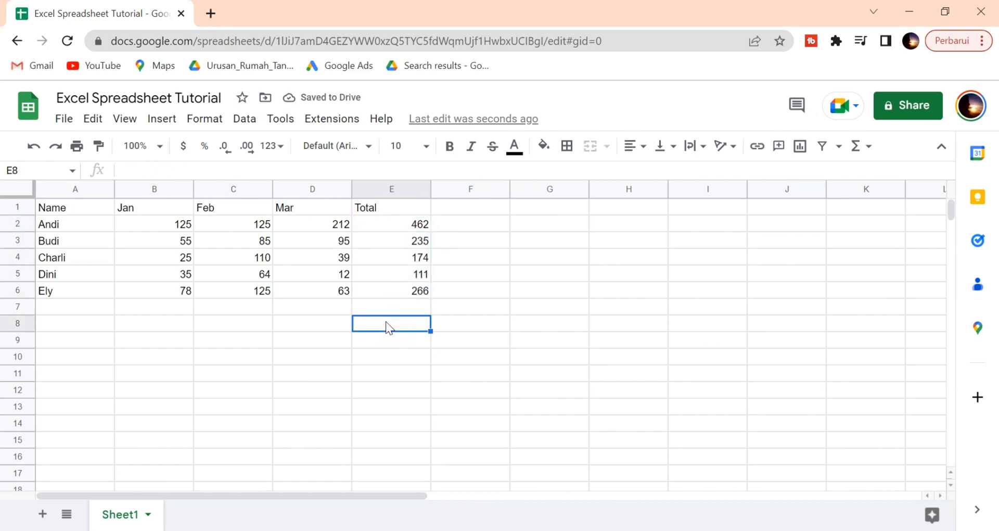
left_click(414, 292)
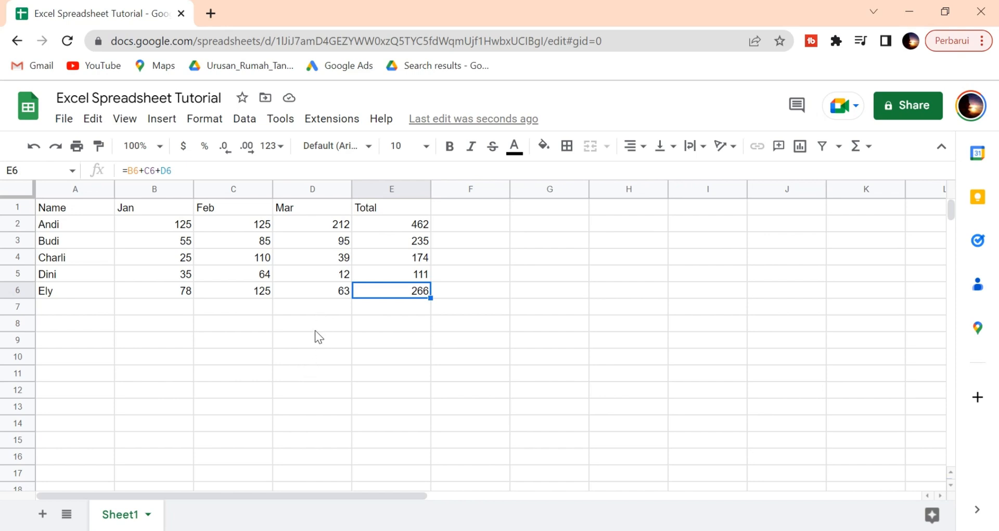
- Undo the formula fill and the last Jan value change in B2, and clear the total in E2
key("ctrl+z")
key("ctrl+z")
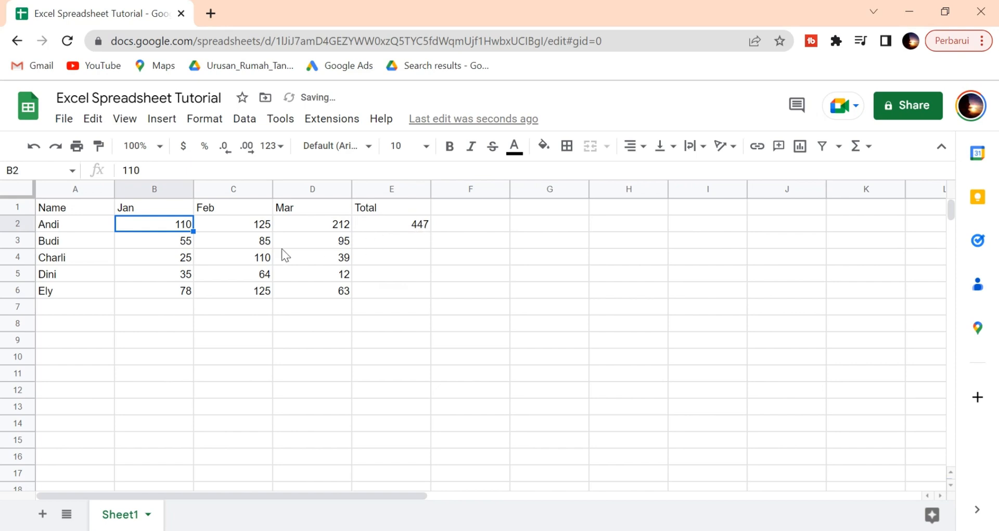
left_click(416, 225)
key("Delete")
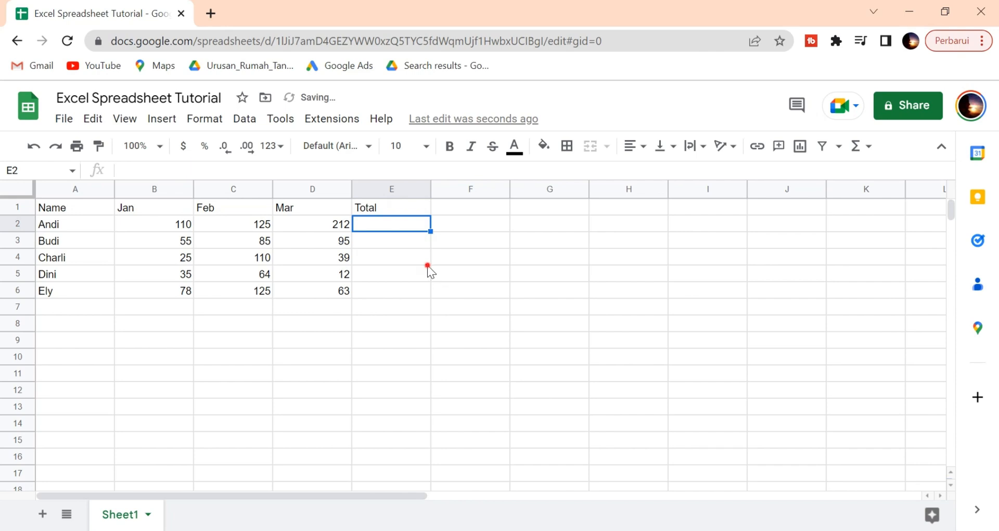
- Enter the formula =SUM(B2,C2,D2) in E2 with the three month cells as separate arguments
left_click(427, 264)
left_click(410, 221)
type("=")
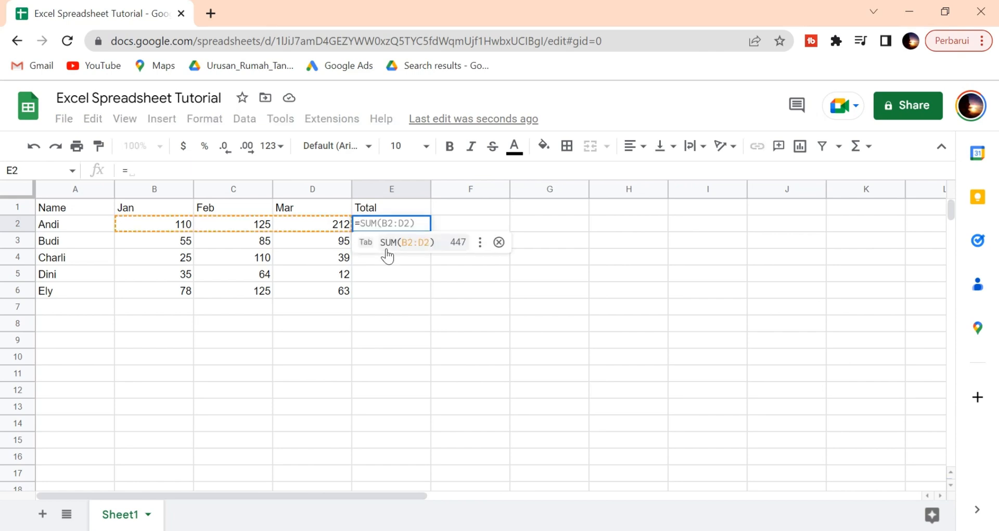
type("S")
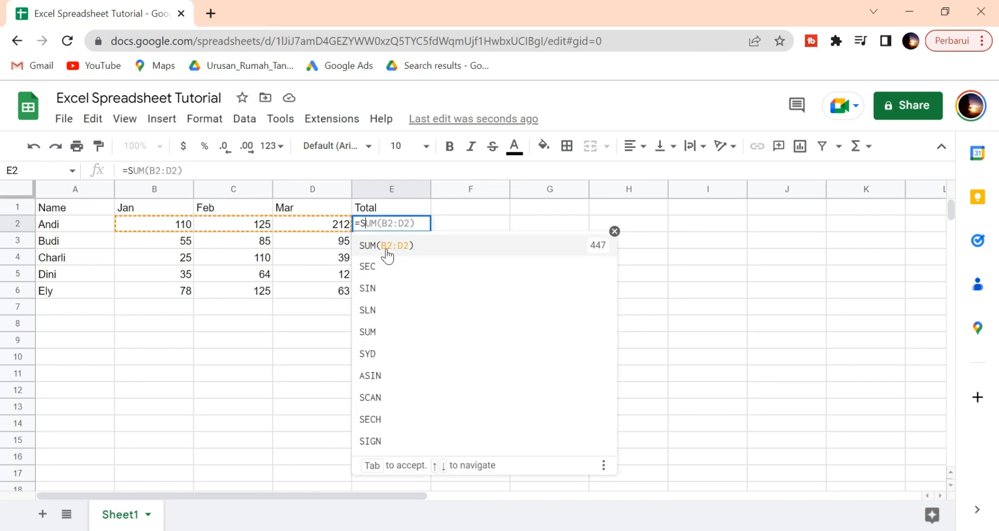
type("UM(")
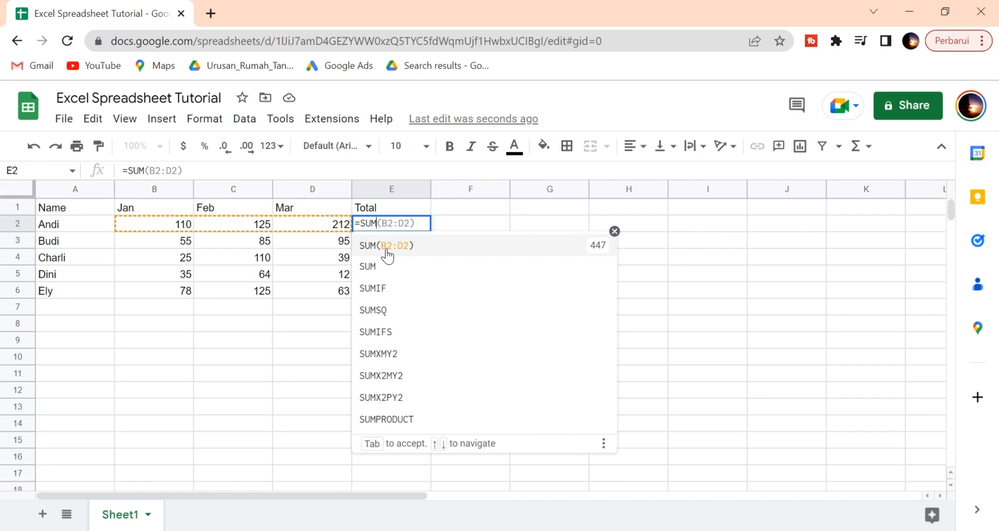
left_click(391, 223)
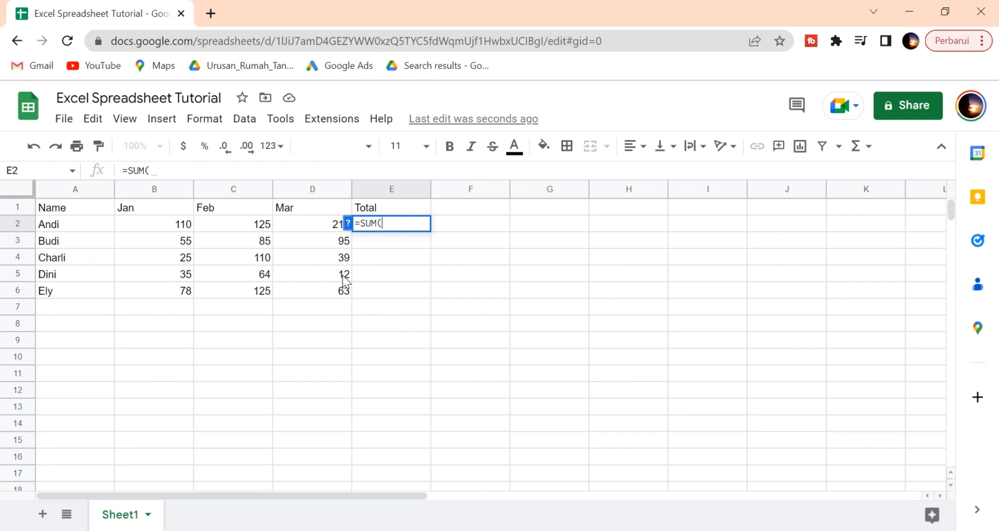
left_click(183, 227)
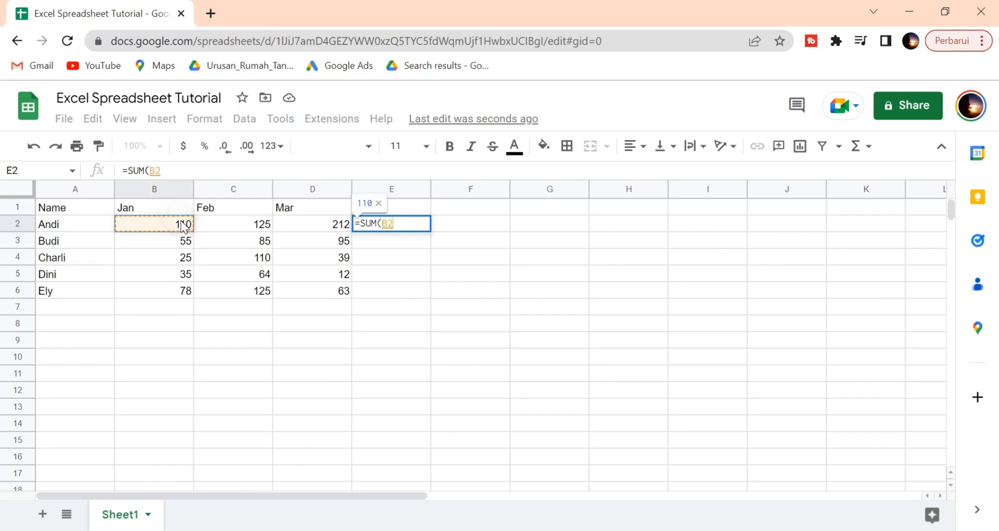
type(",")
left_click(214, 223)
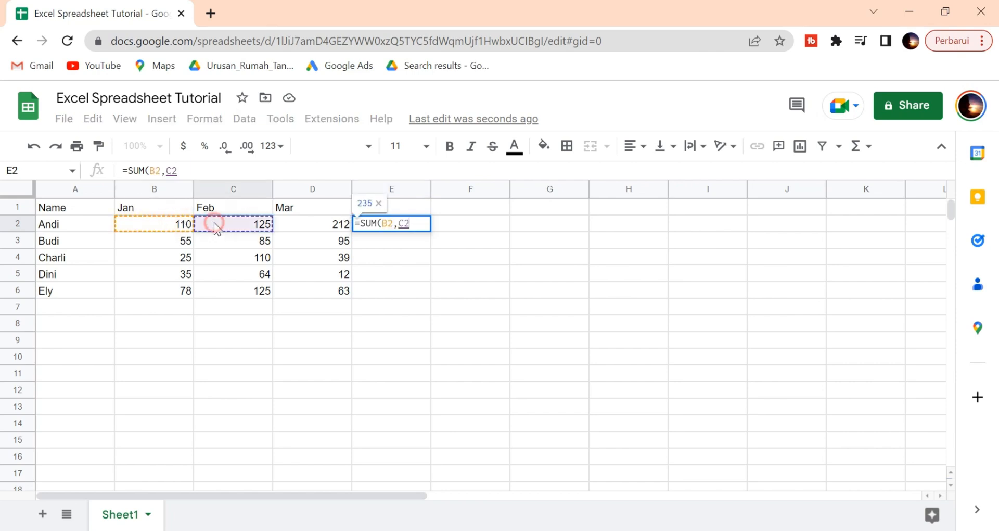
type(",")
left_click(298, 227)
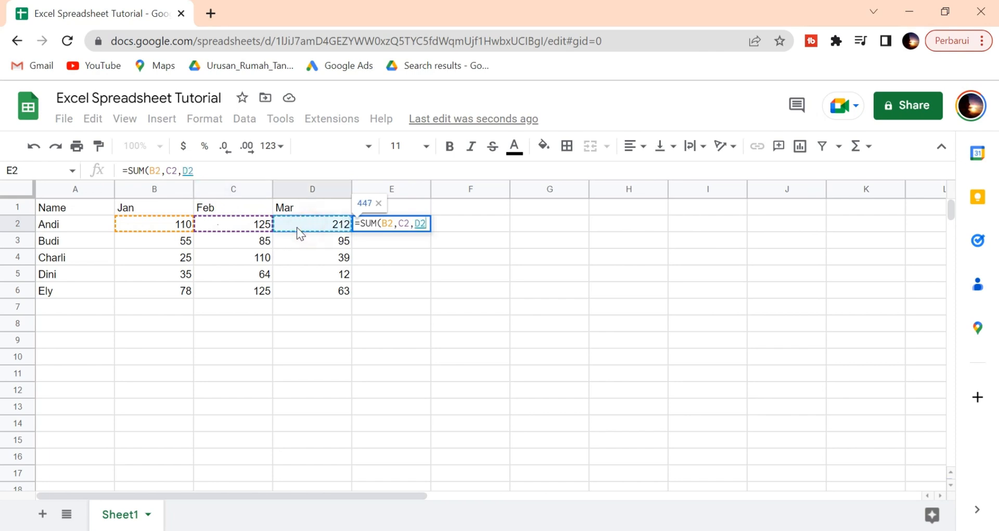
type(")")
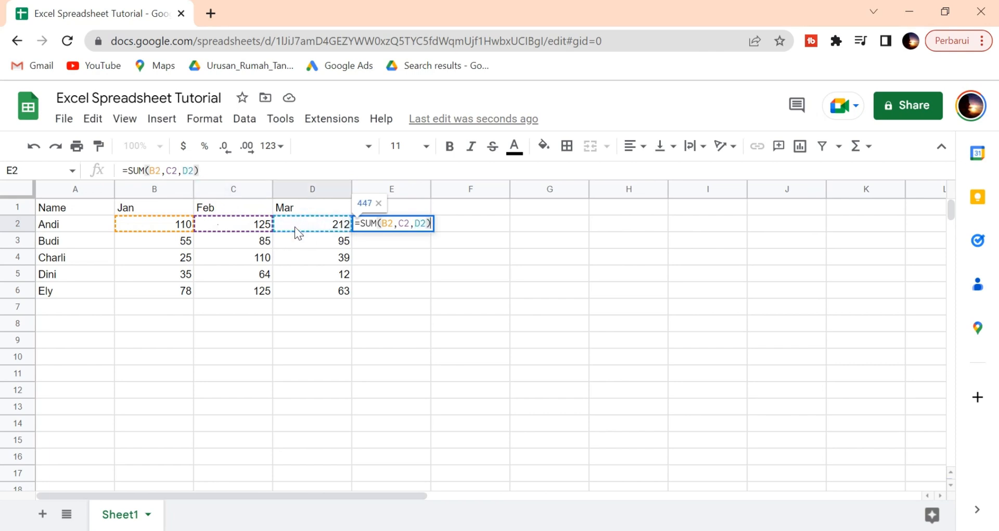
type("\\")
key("Return")
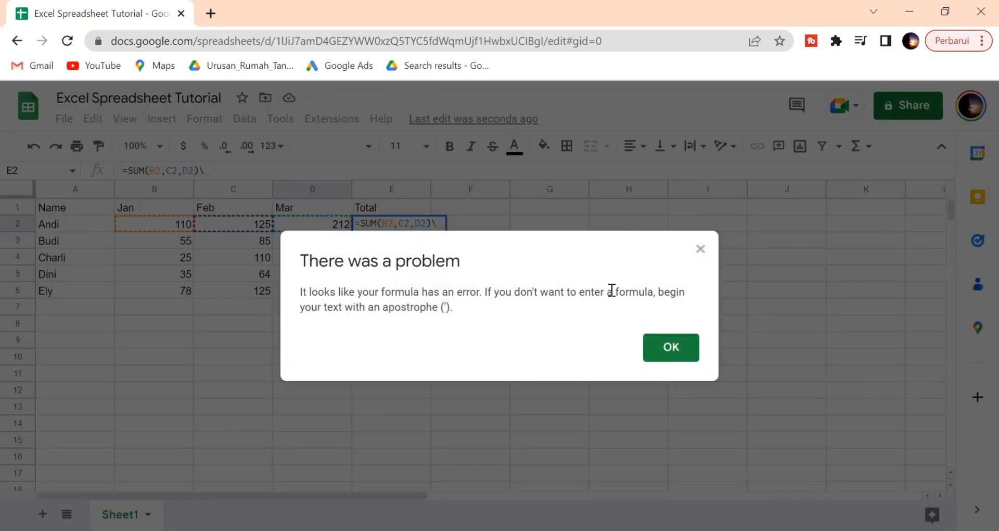
left_click(700, 248)
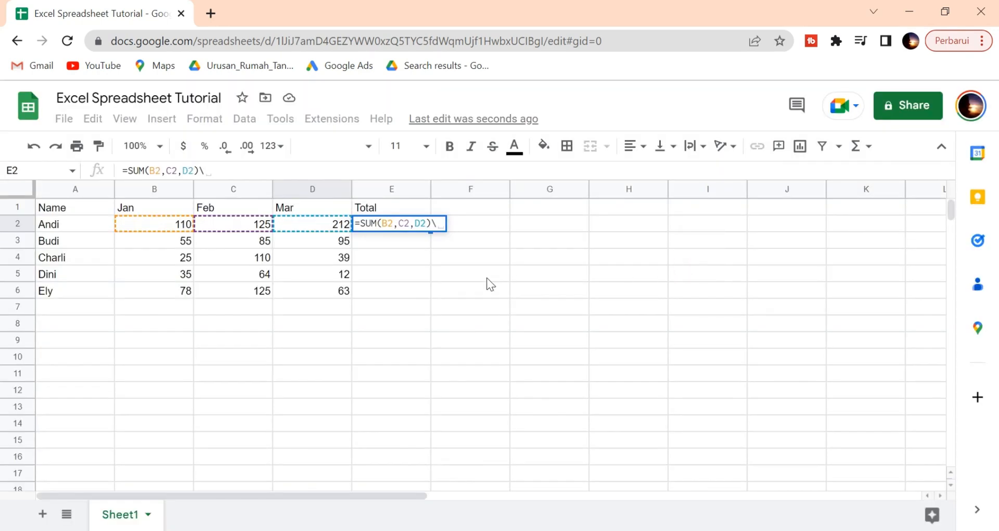
key("BackSpace")
key("Return")
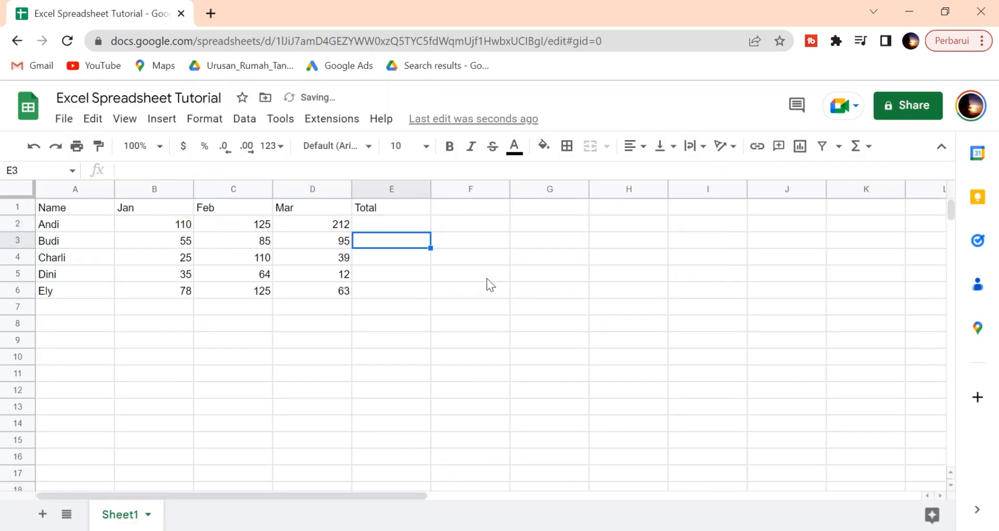
- Replace the formula in E2 with the range formula =sum(B2:D2)
left_click(404, 224)
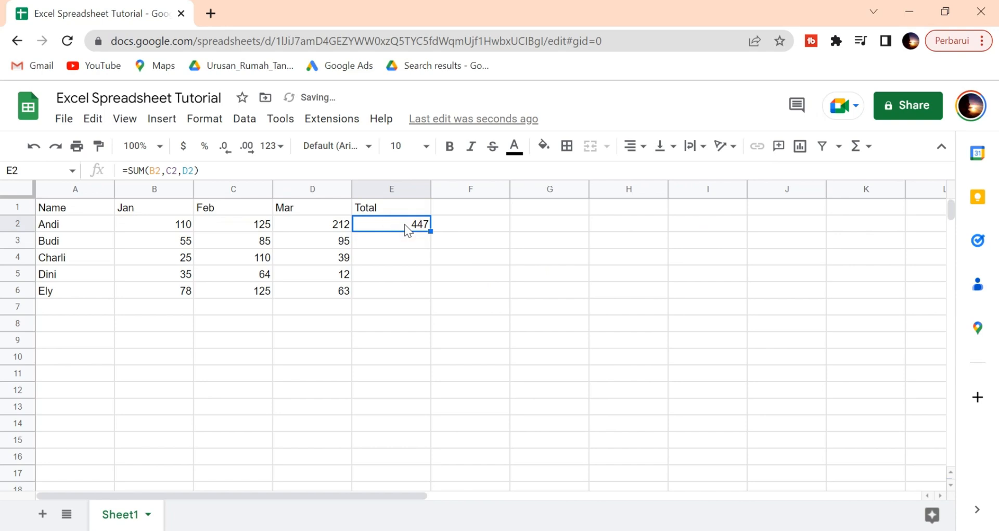
type("=sum(")
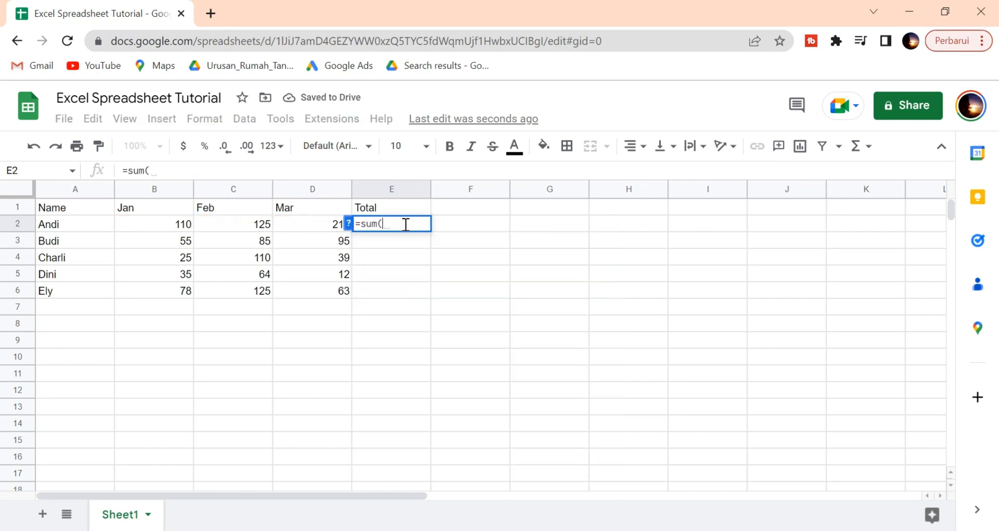
left_click_drag(163, 227, 320, 226)
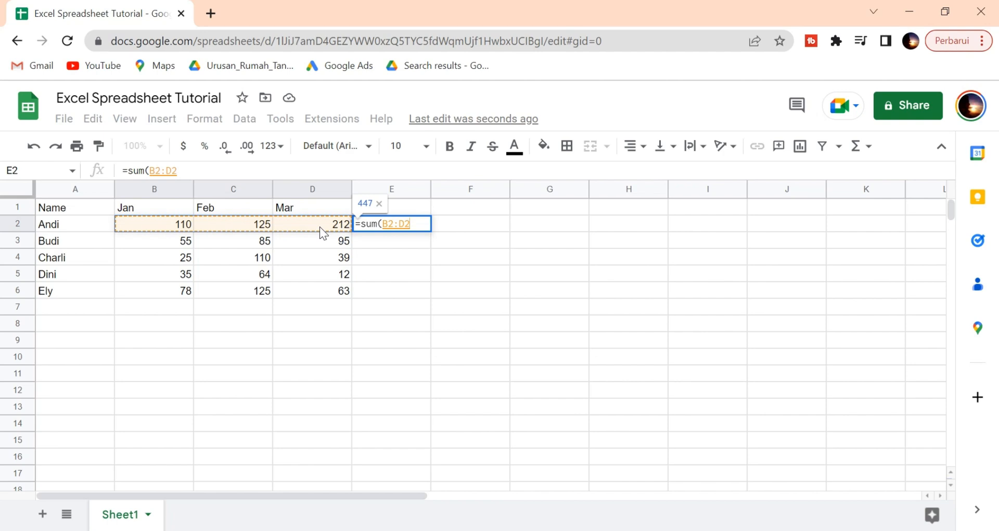
key("Return")
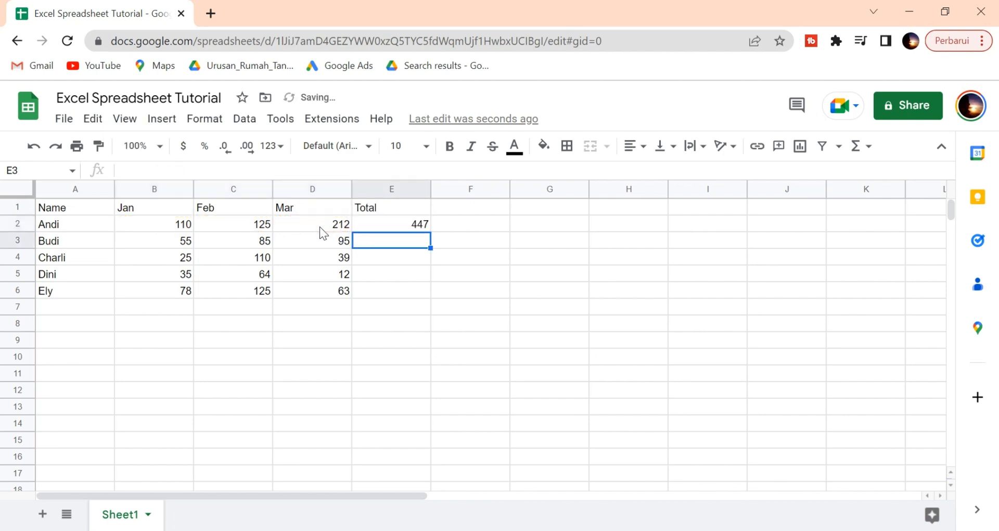
- Set the Jan value in B2 to 125
left_click(183, 224)
type("125")
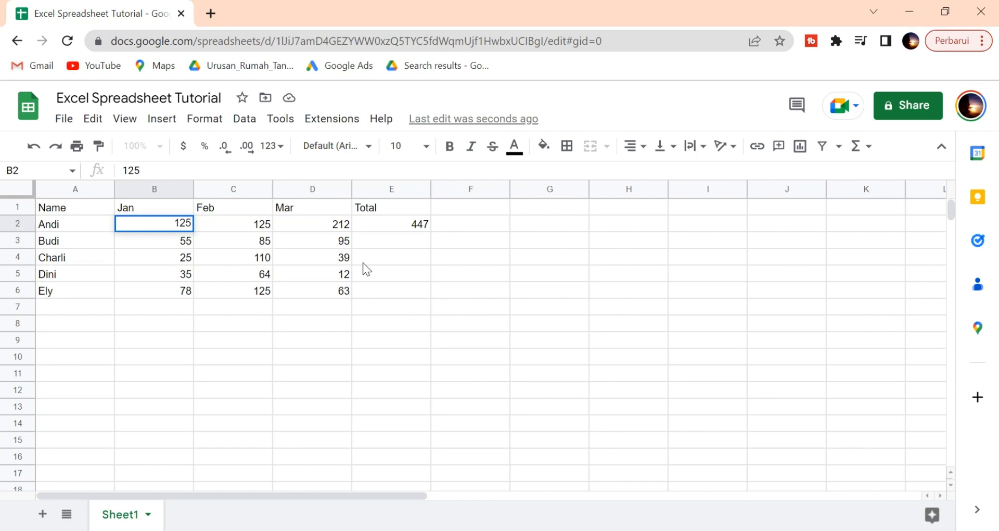
key("Return")
- Fill the range SUM formula from E2 down through E6
left_click(417, 227)
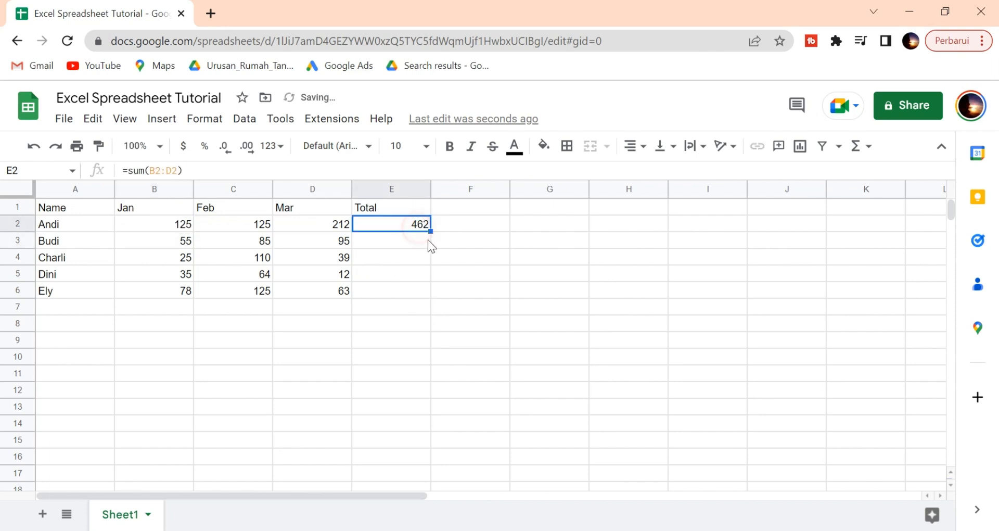
left_click_drag(427, 229, 422, 292)
left_click(439, 336)
- Change the Mar value in D2 to 235
left_click(343, 226)
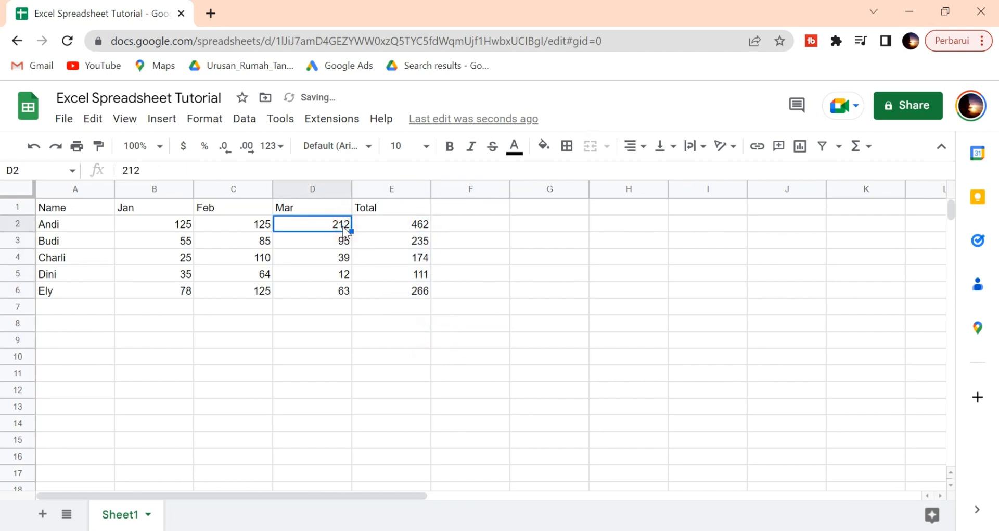
type("235")
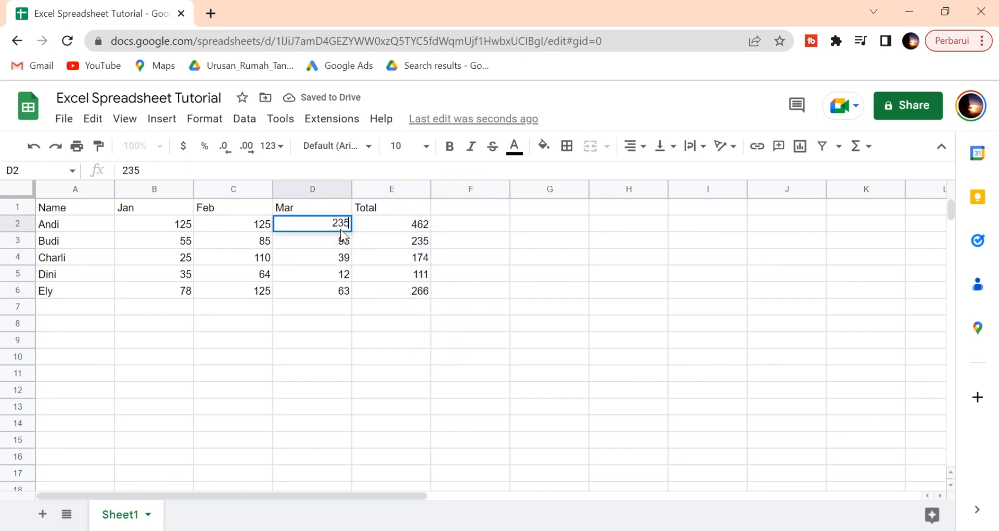
key("Return")
left_click(488, 284)
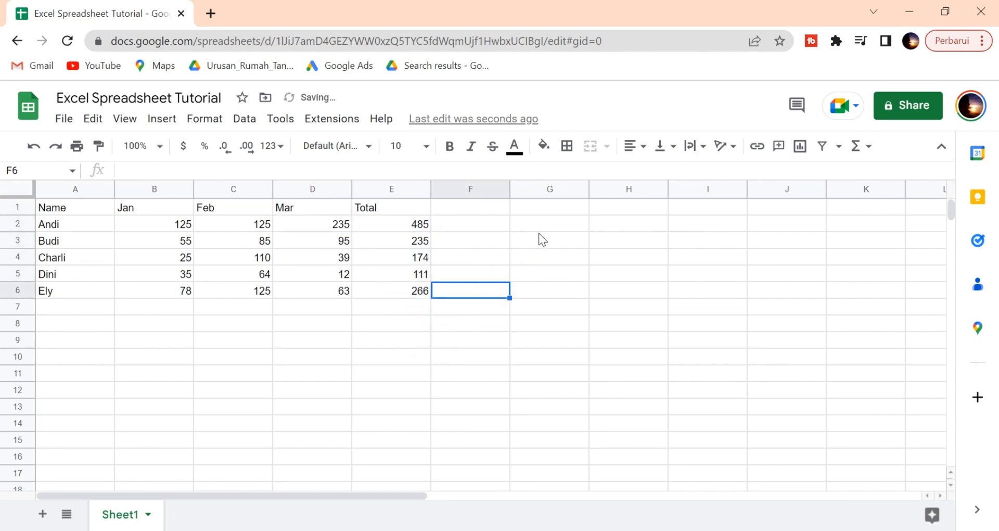
- Add an Apr column in G with the header in G1 and the values 75, 41, 23, 56 and 85 in G2:G6
left_click(551, 206)
type("Apr")
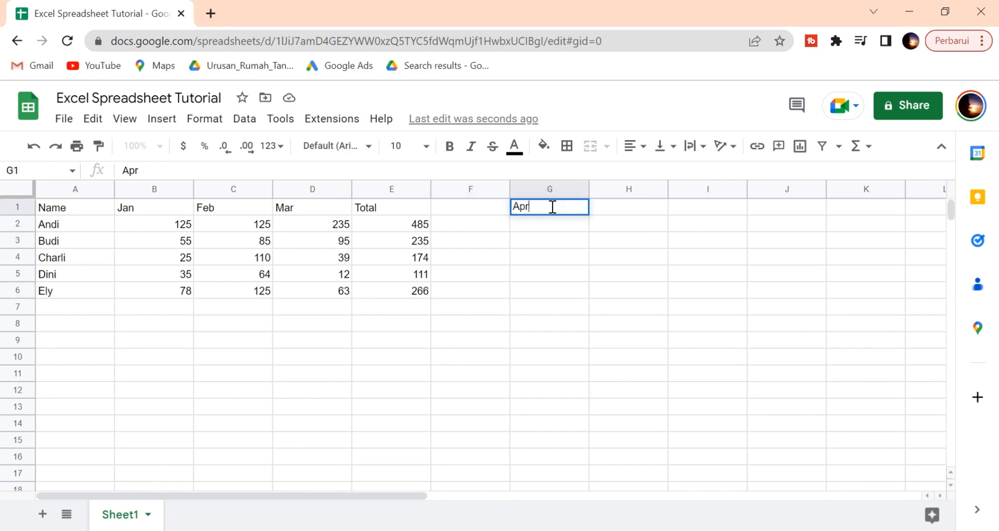
key("Return")
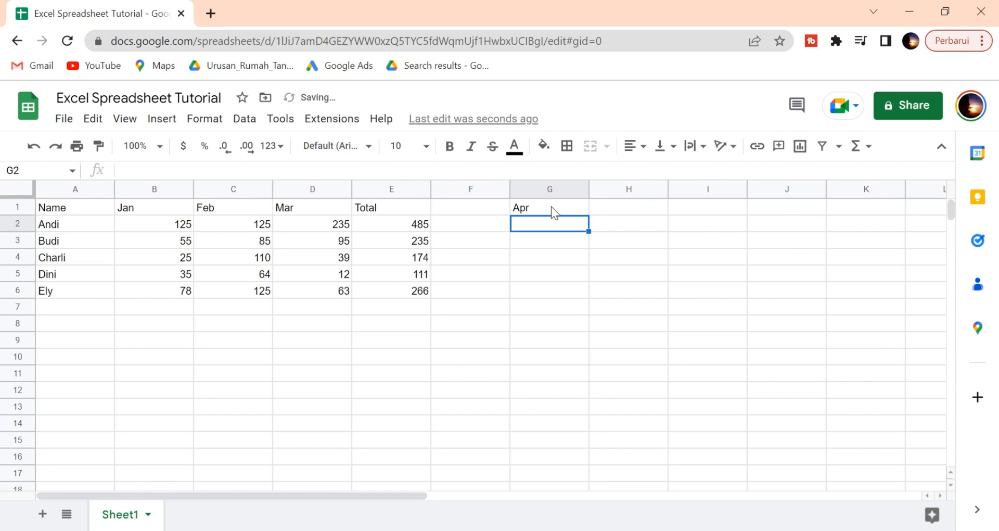
type("75")
key("Return")
type("41")
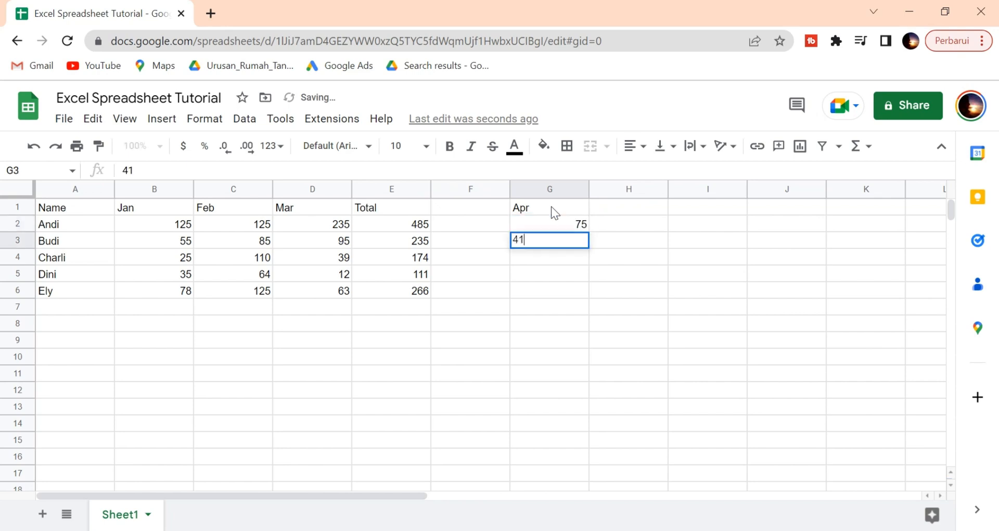
key("Return")
type("23")
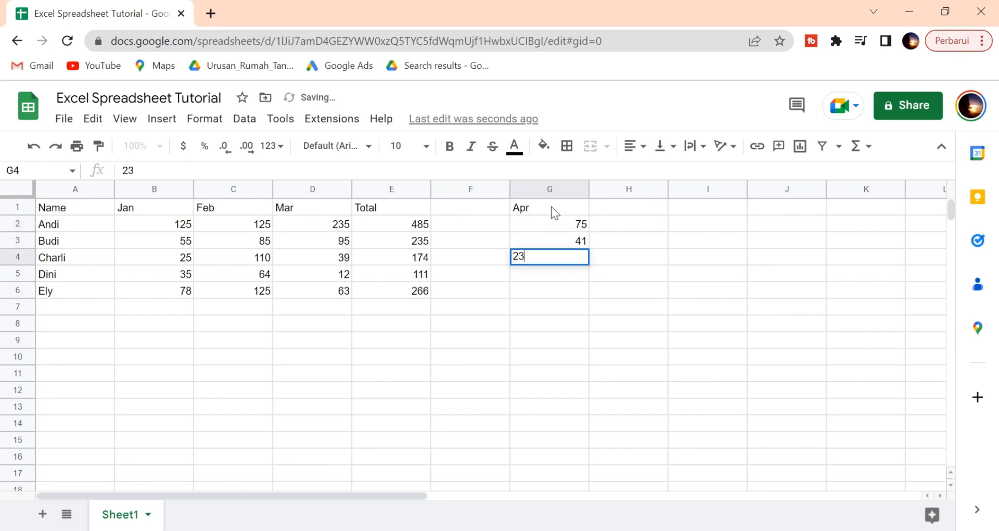
key("Return")
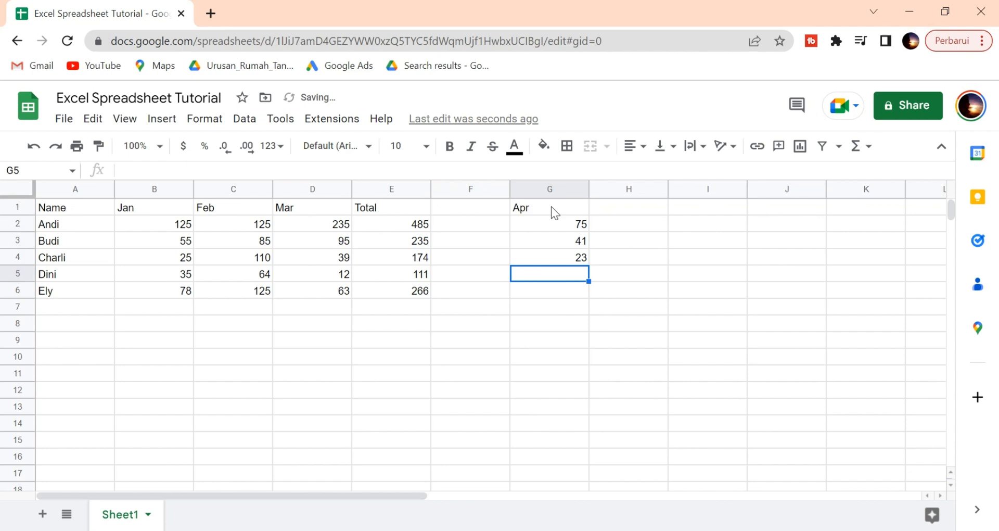
type("56")
key("Return")
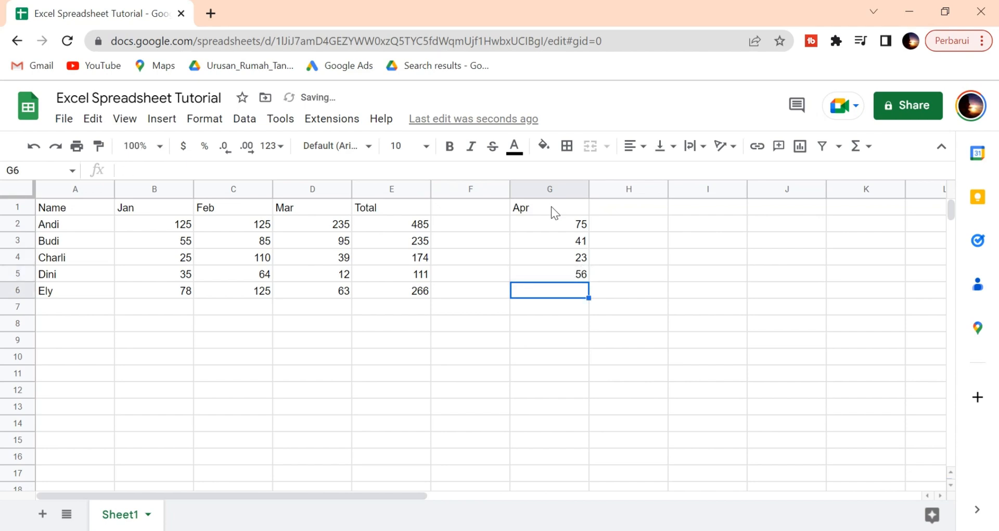
type("85")
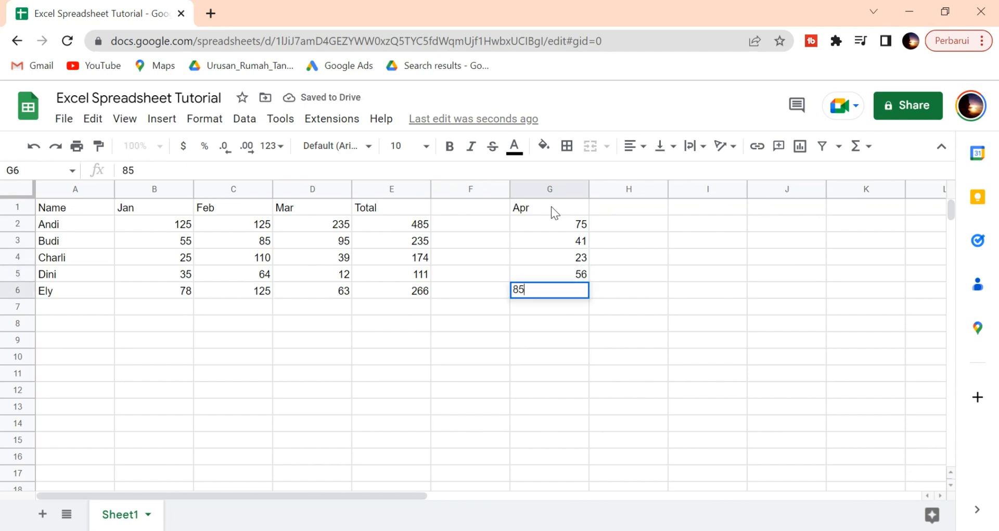
key("Return")
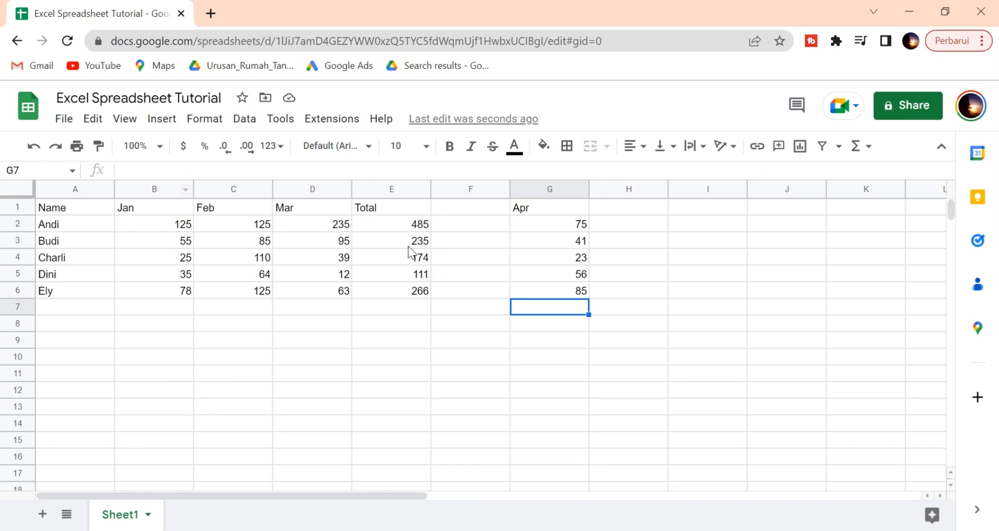
- Replace the formula in E2 with =sum(B2:D2,G2) so it adds the Apr value, and review its references
left_click(407, 224)
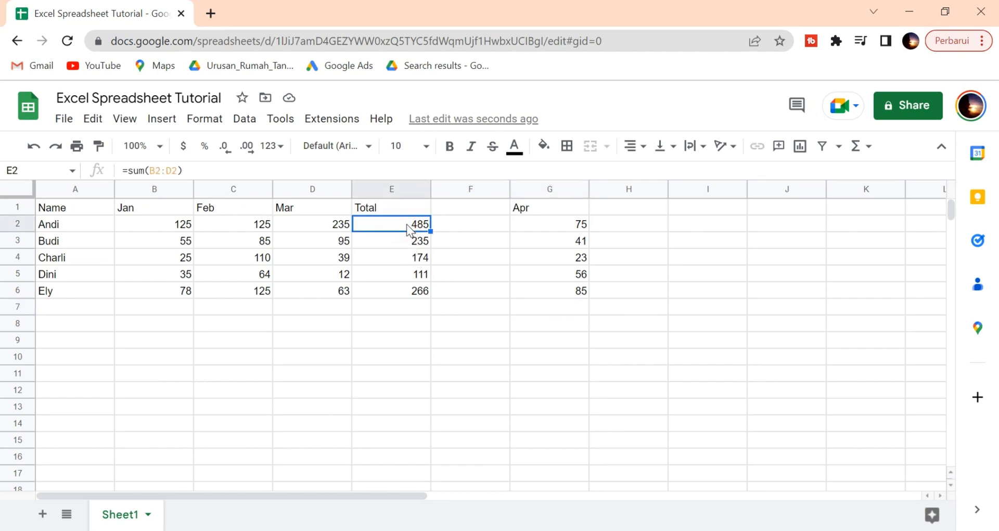
type("=su")
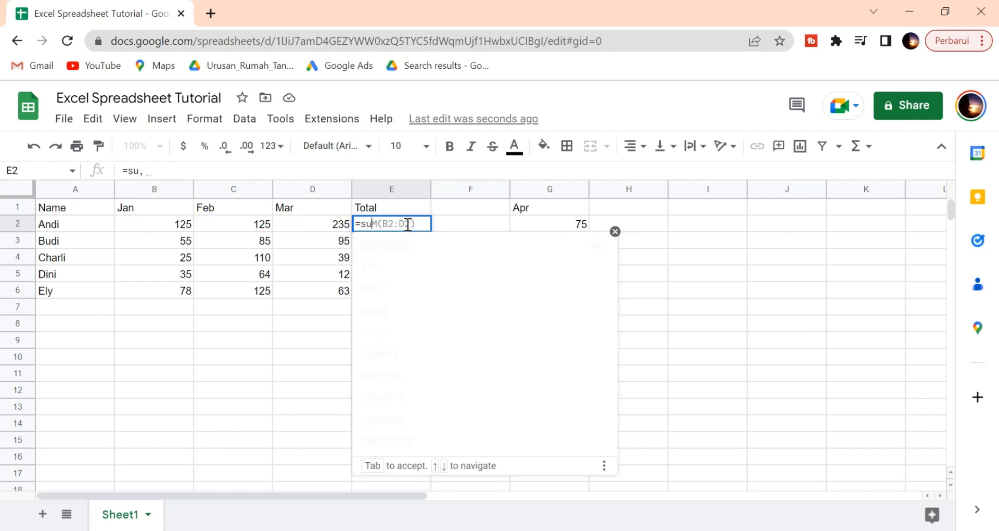
type("m(")
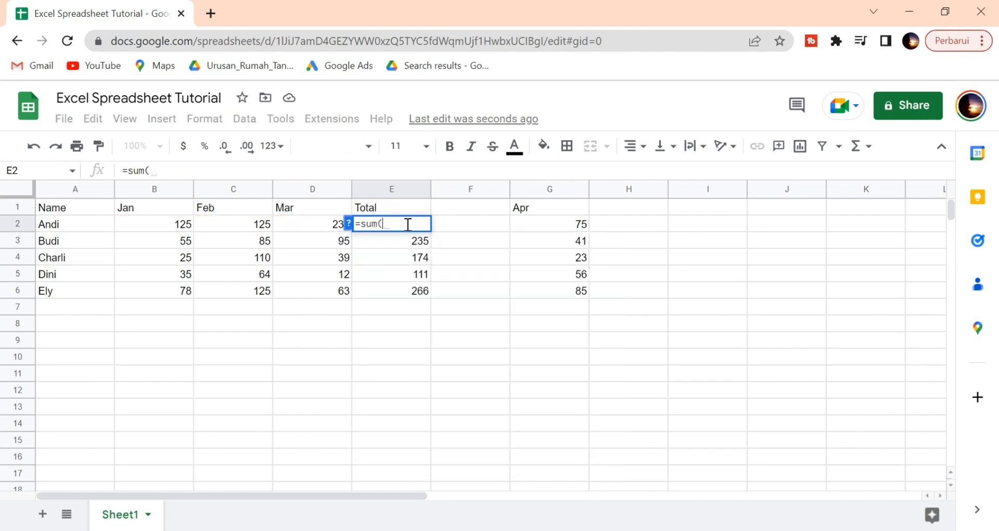
left_click_drag(161, 224, 307, 221)
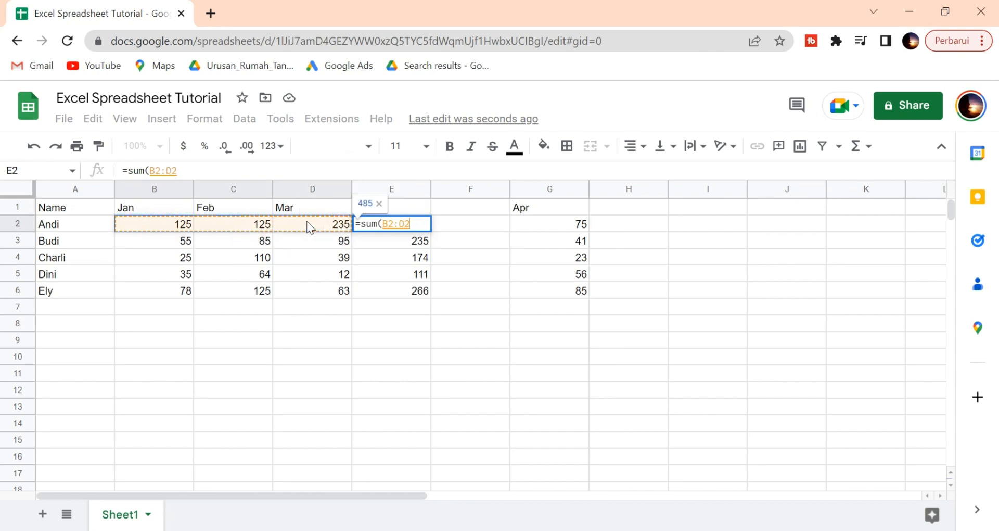
type(",")
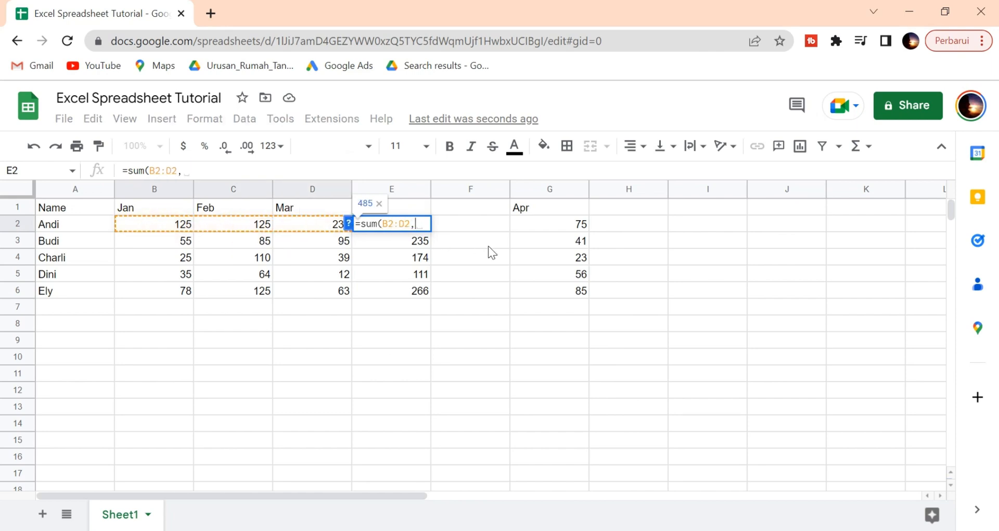
left_click(576, 224)
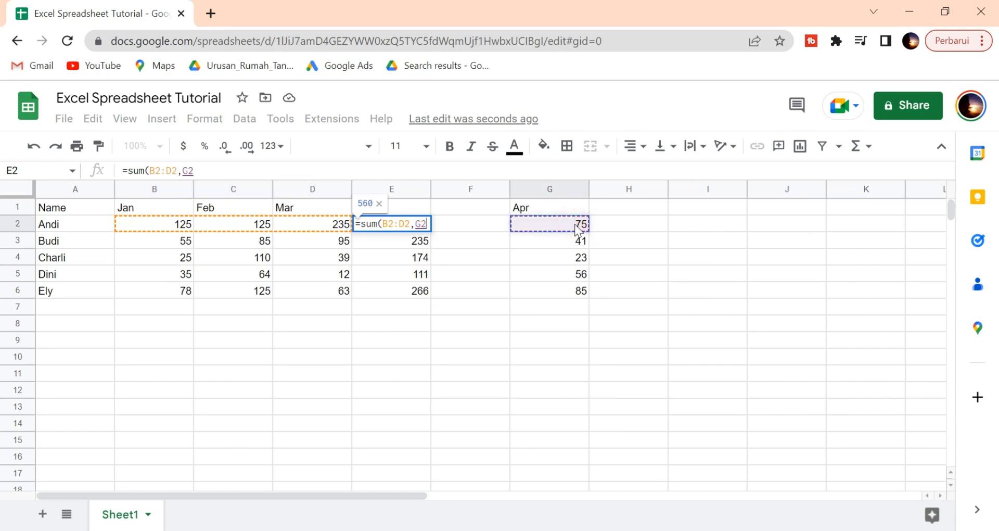
key("Return")
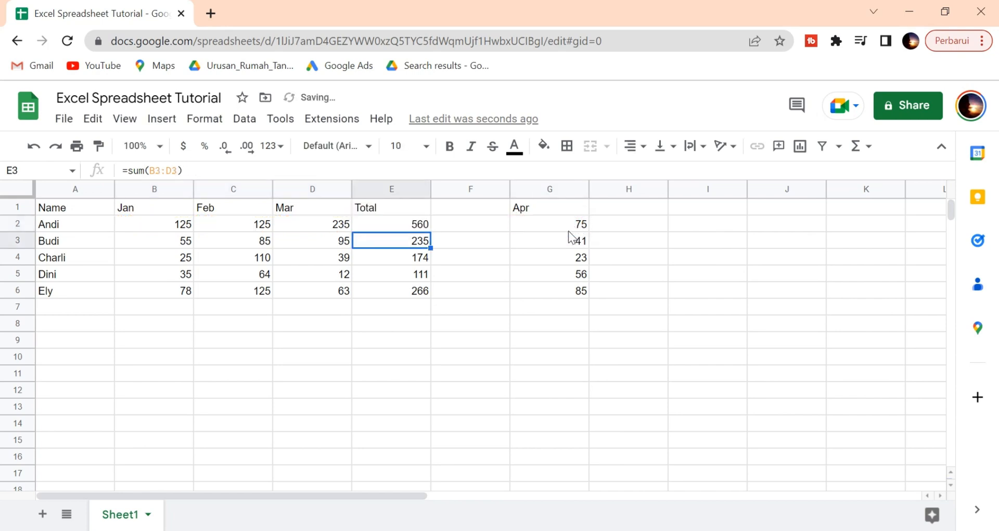
left_click(423, 224)
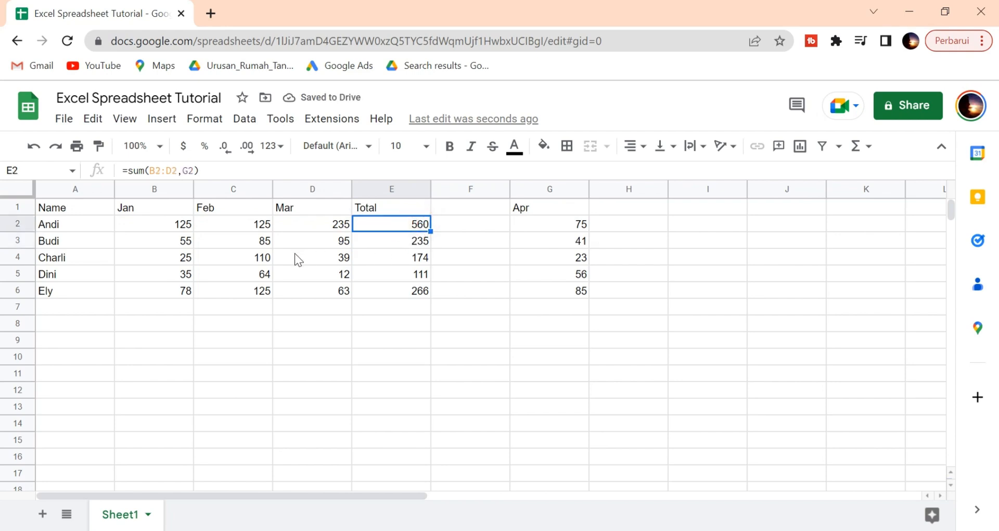
left_click(177, 170)
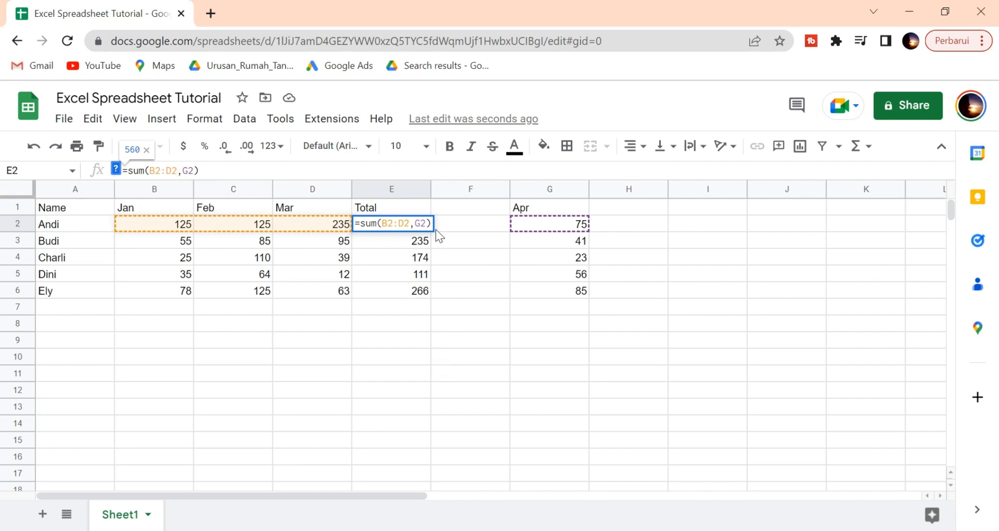
key("Return")
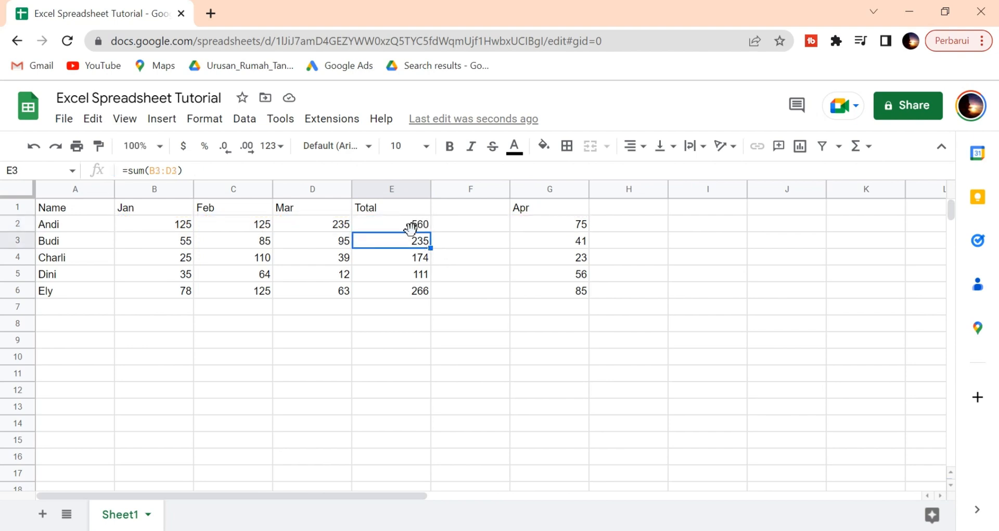
- Fill the SUM formula that includes Apr from E2 down through E6
left_click(416, 223)
left_click_drag(431, 232, 433, 295)
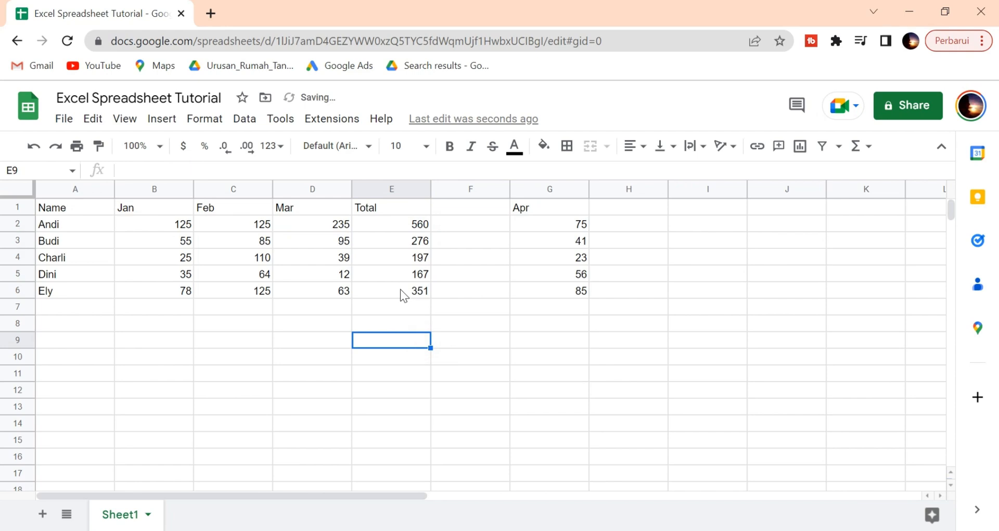
left_click(467, 309)
- Delete the Apr header and values in G1:G6
left_click(579, 223)
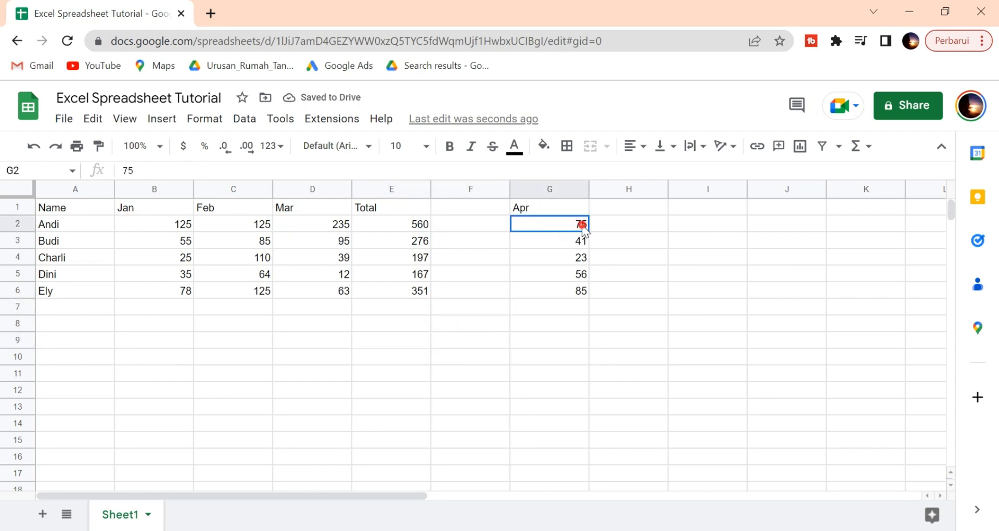
left_click_drag(576, 210, 573, 289)
key("Delete")
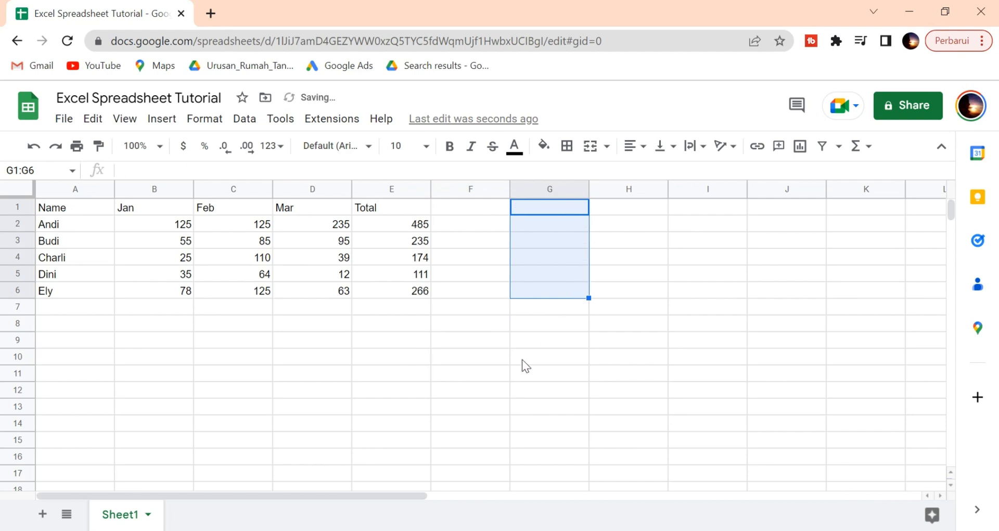
left_click(504, 373)
- Examine the SUM formula in E2 and each cell in row 2 that it references
left_click(405, 224)
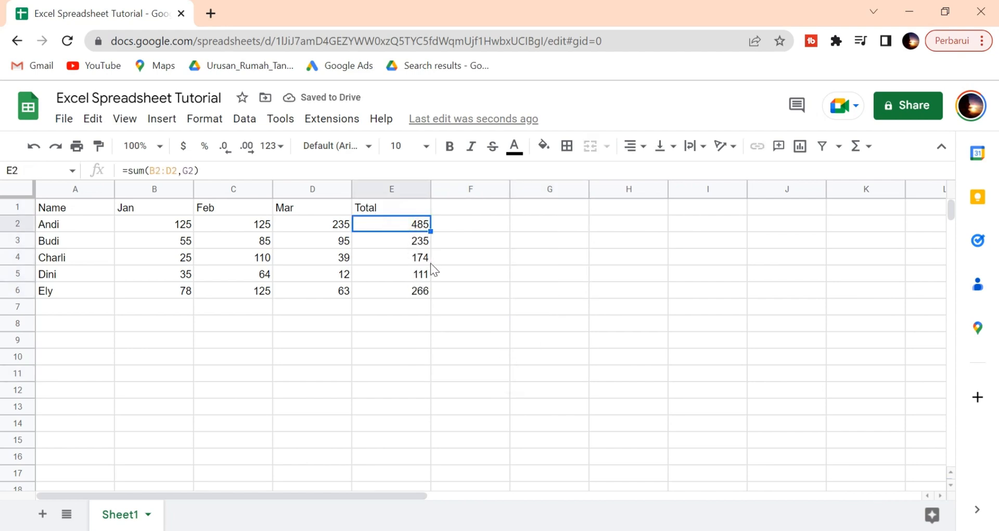
left_click(549, 223)
left_click(479, 228)
left_click(406, 225)
left_click(396, 304)
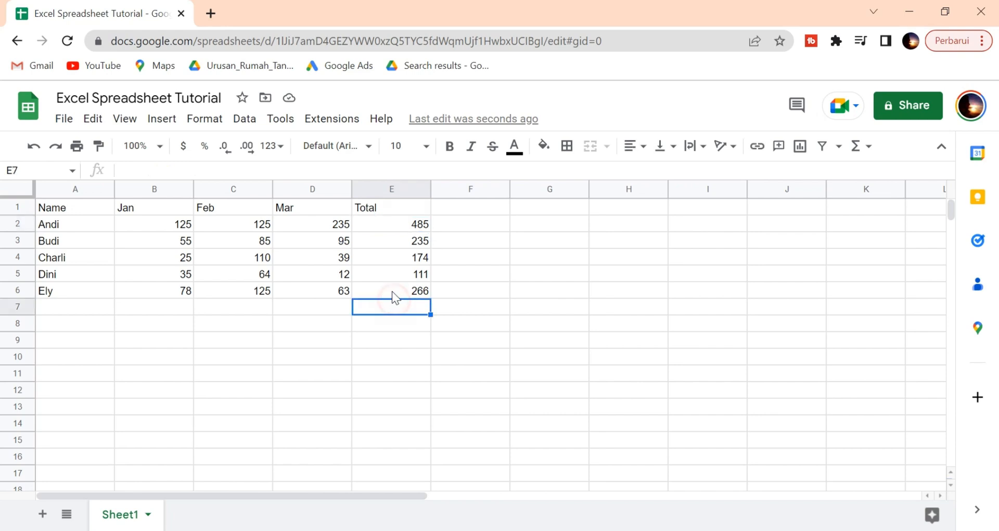
left_click(393, 224)
left_click(328, 223)
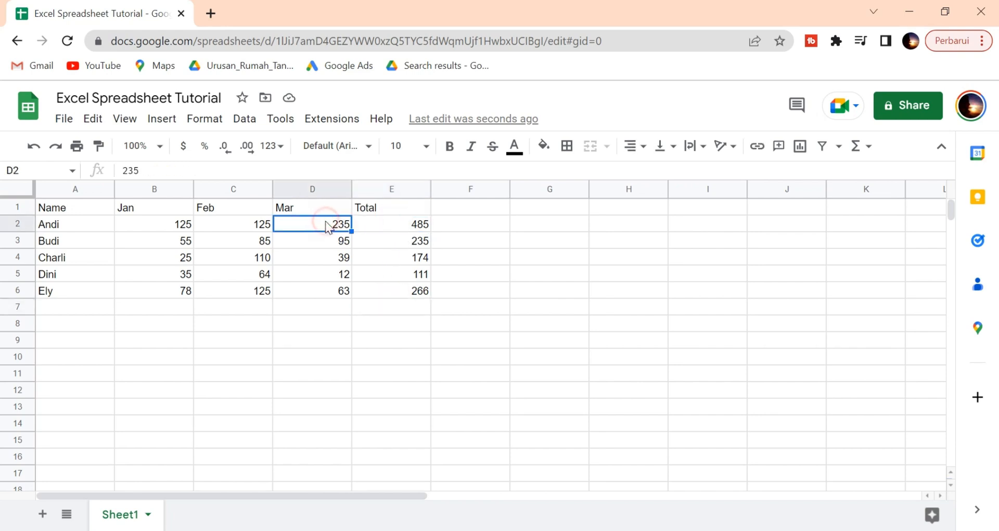
left_click(253, 225)
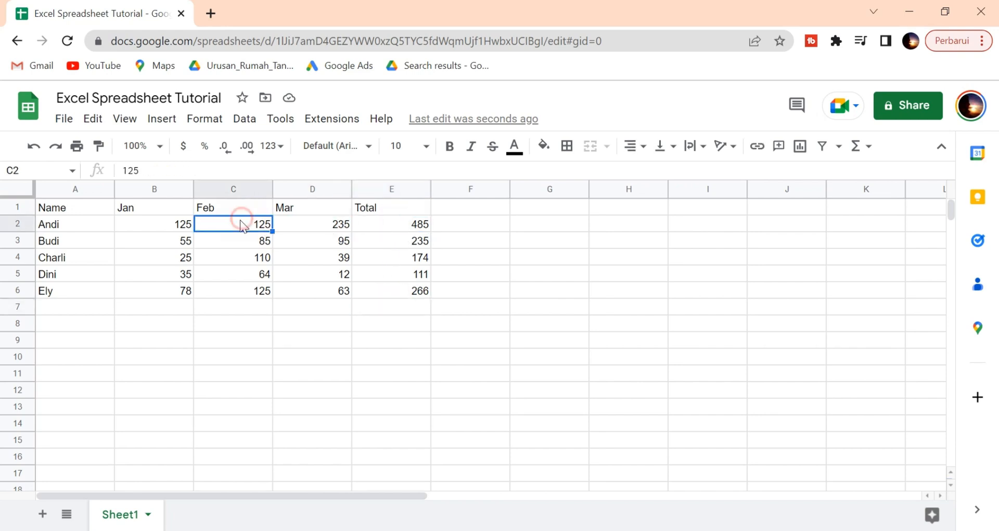
left_click(166, 224)
left_click(542, 227)
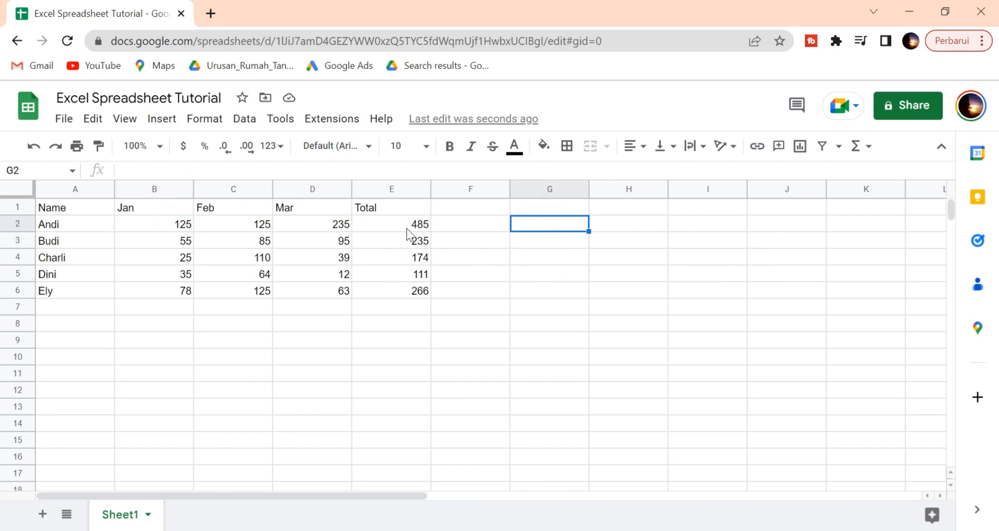
- Clear the totals in E2:E6 and enter the formula =sum(B2:D2) in E2
left_click_drag(406, 223, 405, 290)
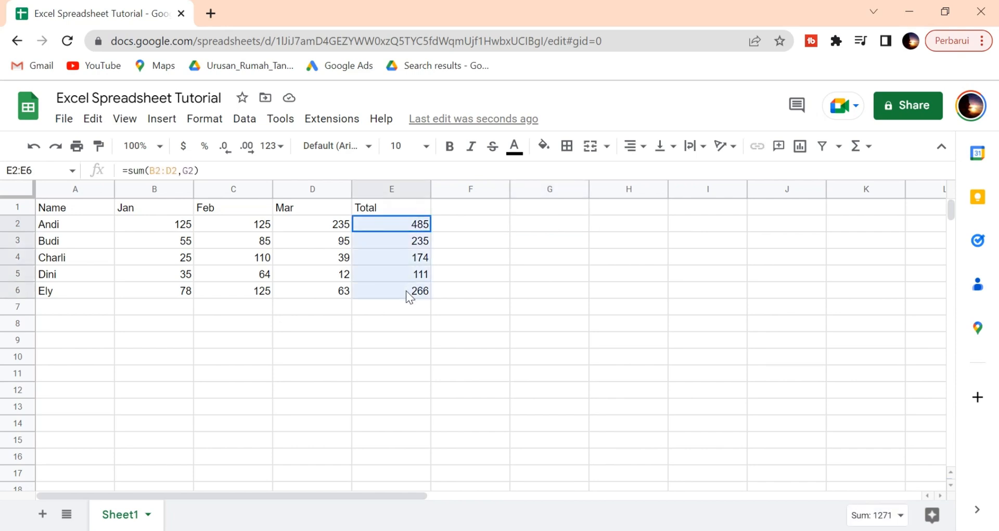
key("Delete")
left_click(425, 322)
left_click(394, 224)
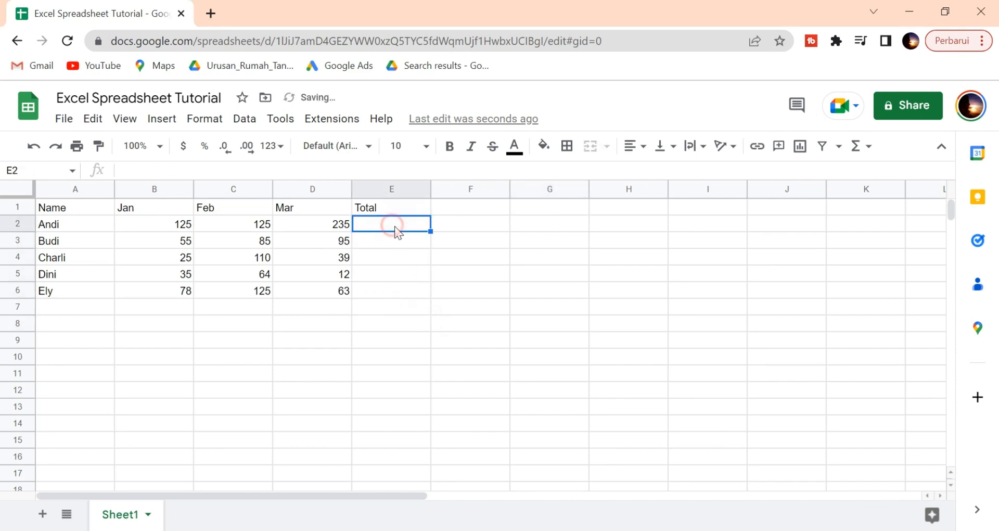
type("=sum(")
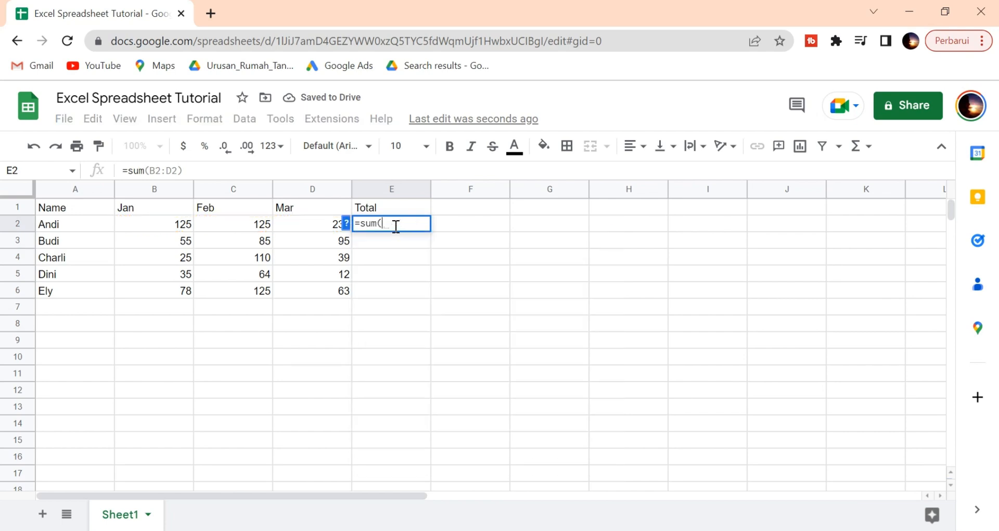
left_click_drag(189, 223, 328, 223)
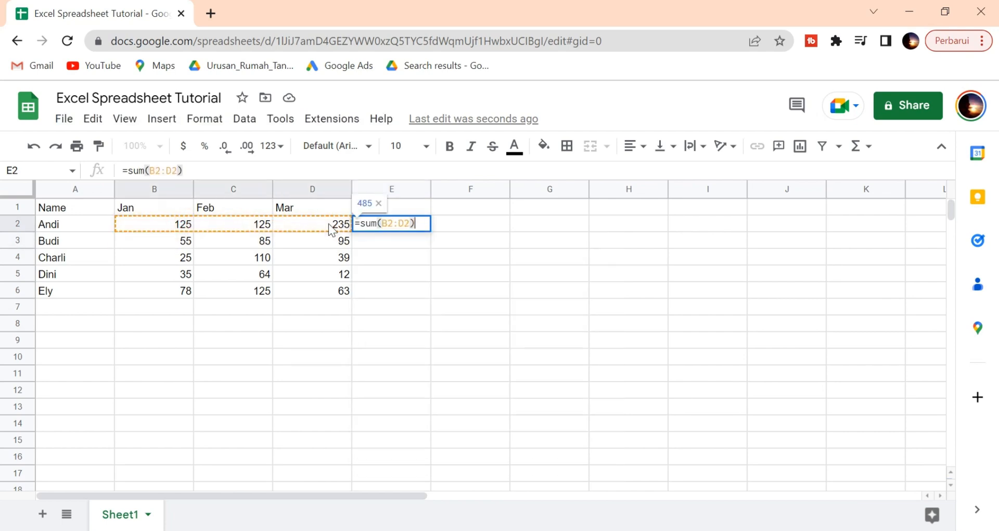
key("Return")
- Fill the SUM formula for Jan to Mar from E2 down through E6
left_click(409, 222)
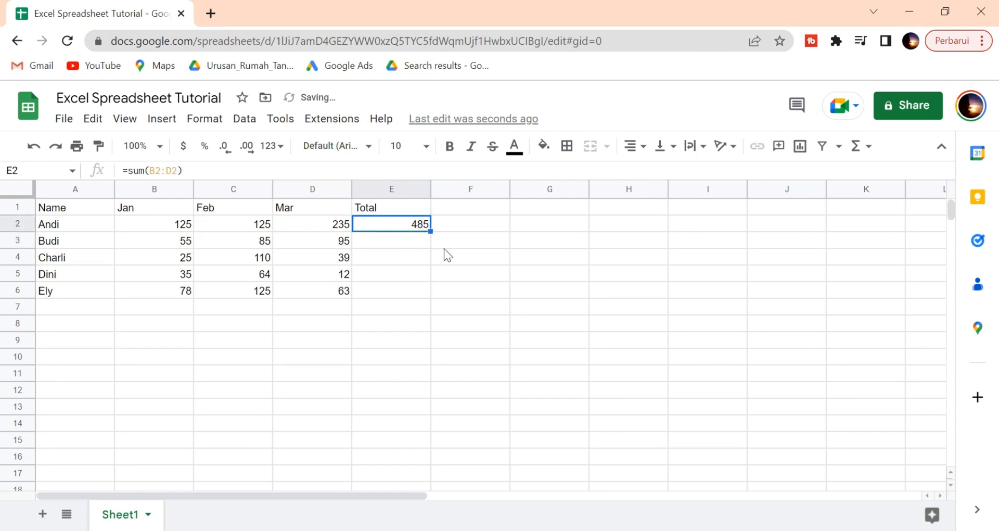
left_click_drag(429, 231, 436, 294)
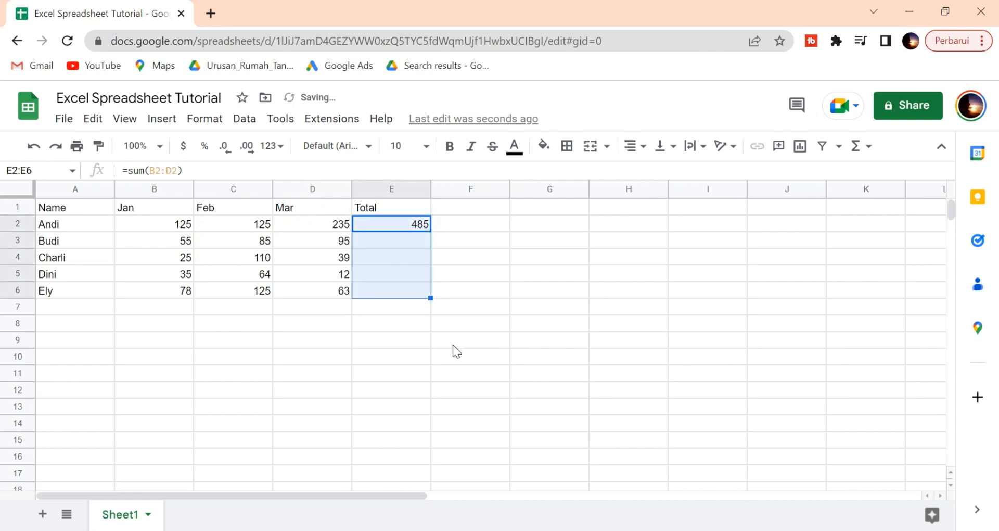
left_click(444, 373)
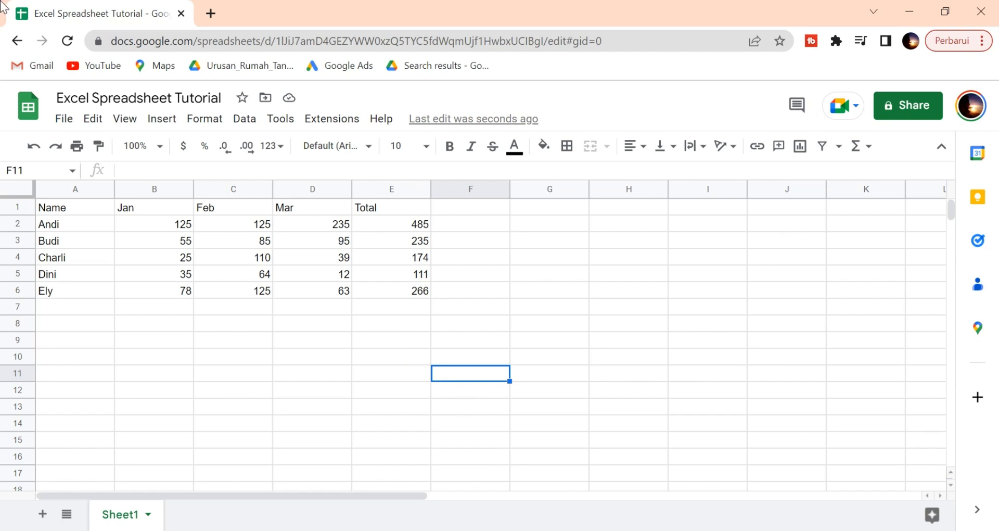
left_click_drag(84, 207, 84, 224)
left_click_drag(230, 284, 427, 281)
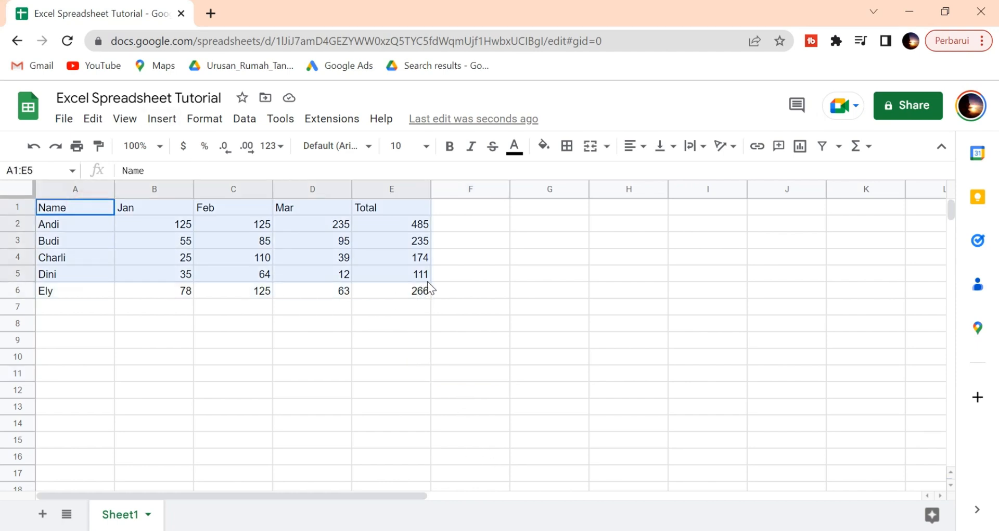
left_click(373, 336)
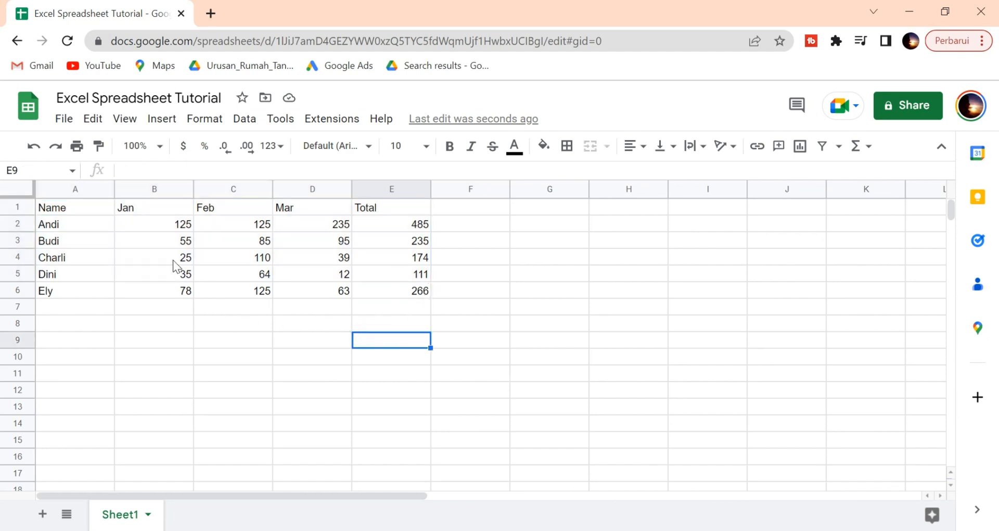
- Insert one blank row above row 6, the last data row of the table
left_click(11, 290)
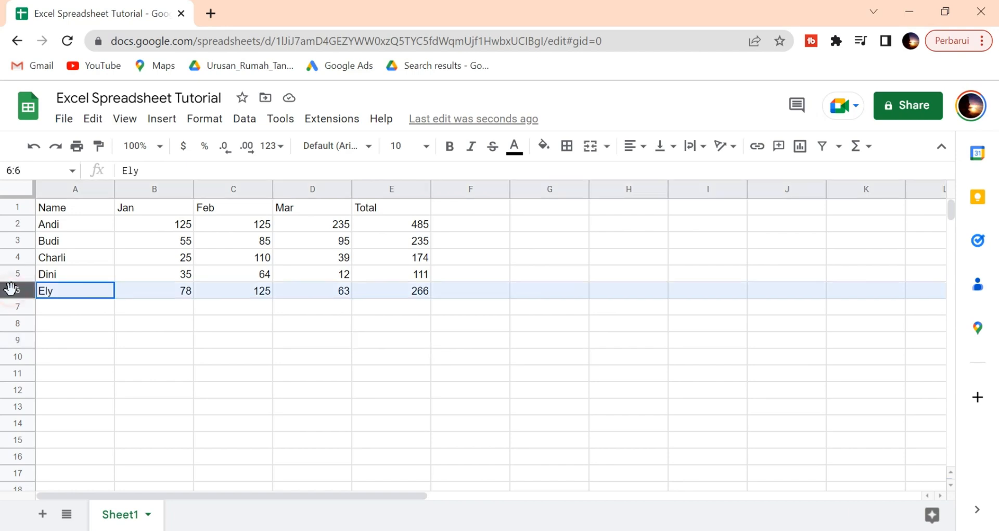
right_click(11, 291)
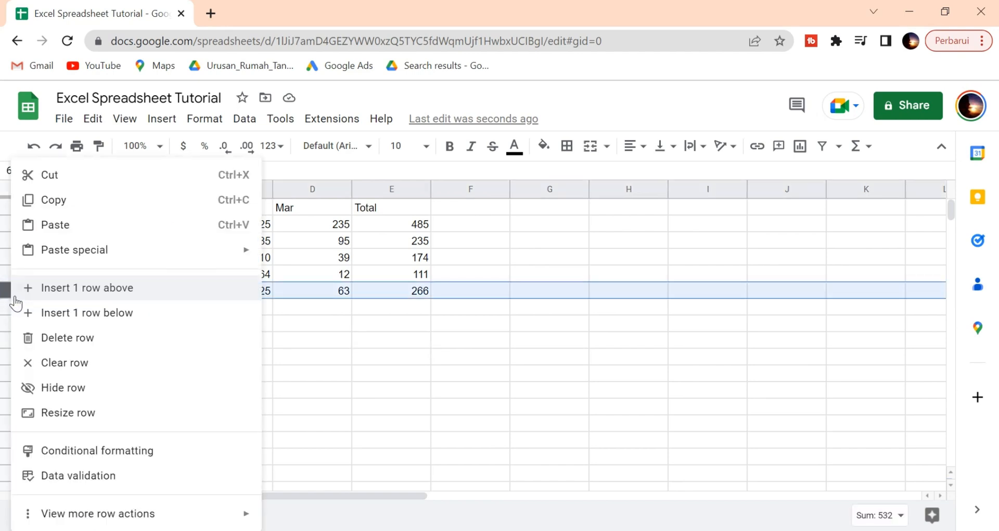
left_click(102, 287)
left_click(93, 321)
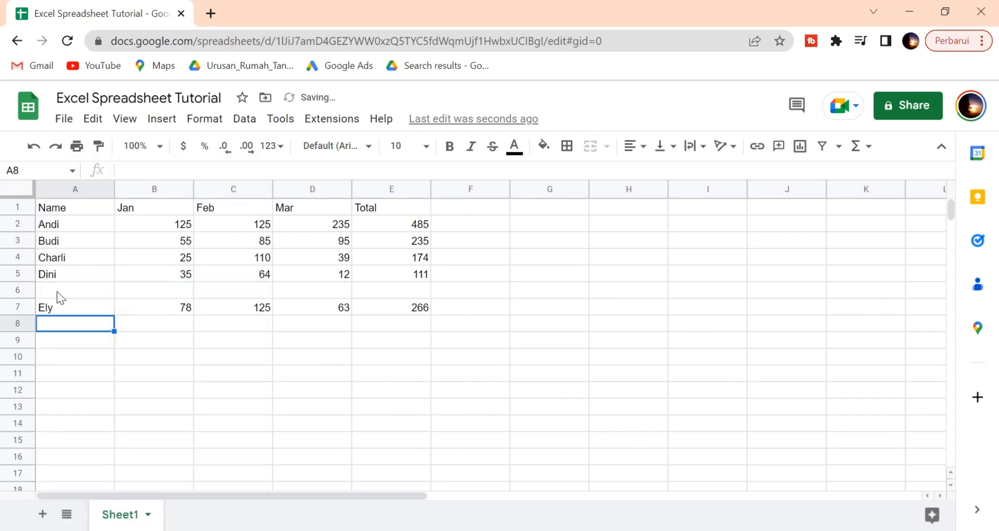
left_click_drag(58, 289, 379, 290)
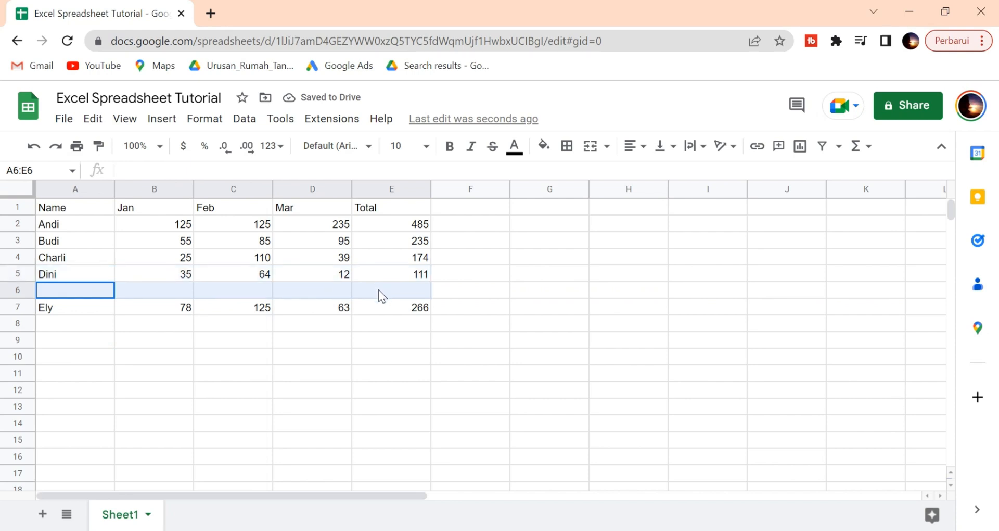
left_click(361, 322)
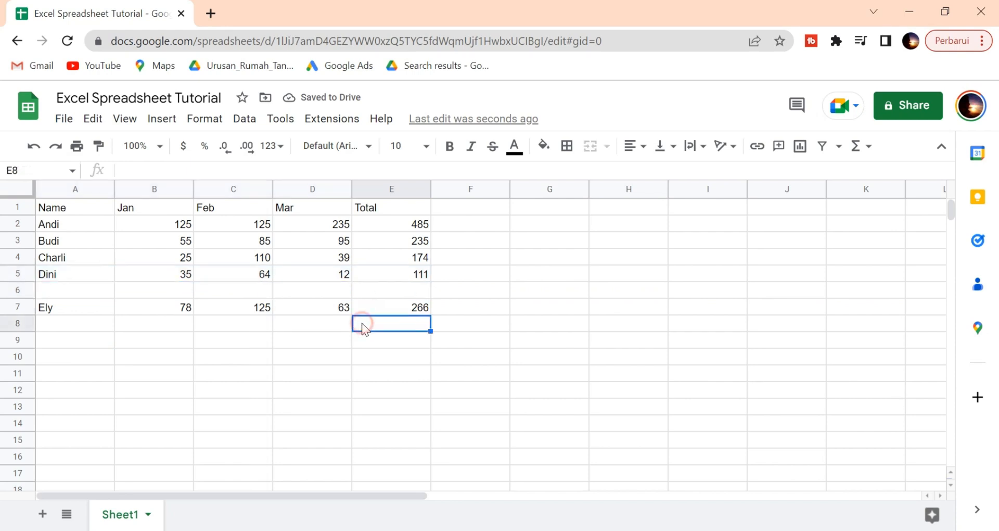
- Insert one blank column to the left of the Total column
left_click(371, 191)
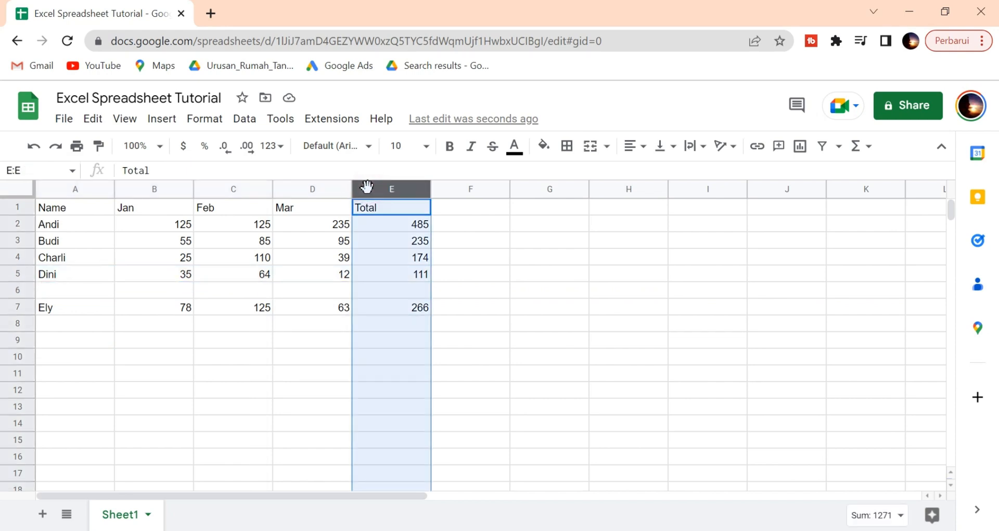
right_click(384, 200)
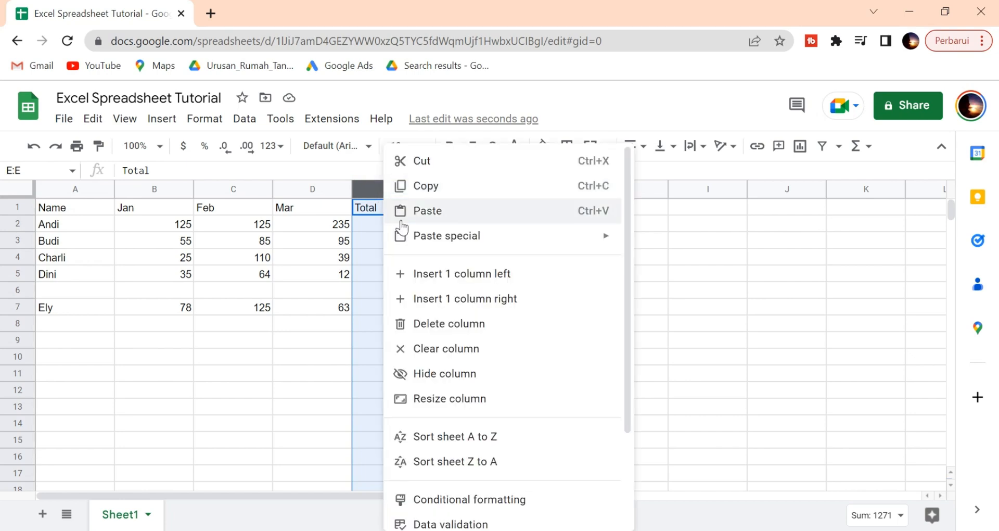
left_click(431, 285)
left_click(407, 354)
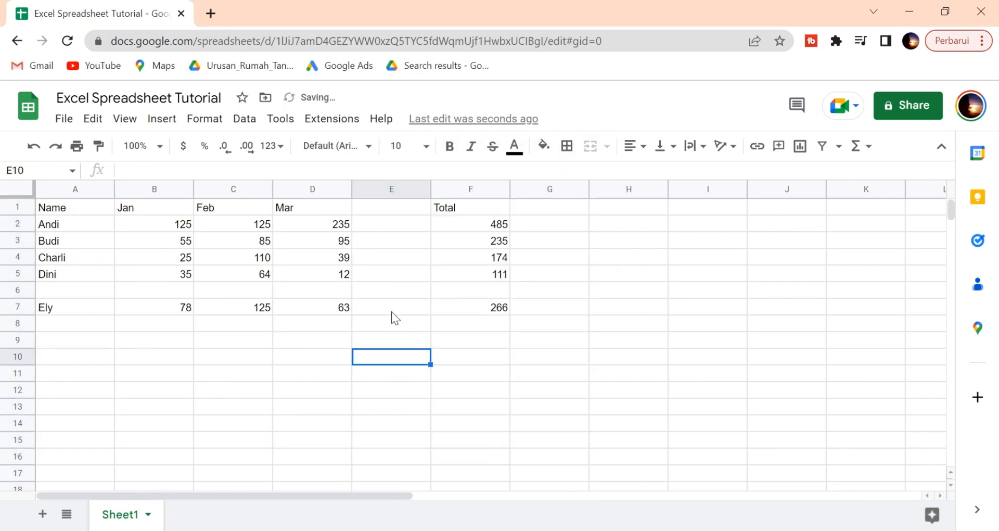
- Enter the header Apr in E1, above the blank column beside Mar
left_click(393, 203)
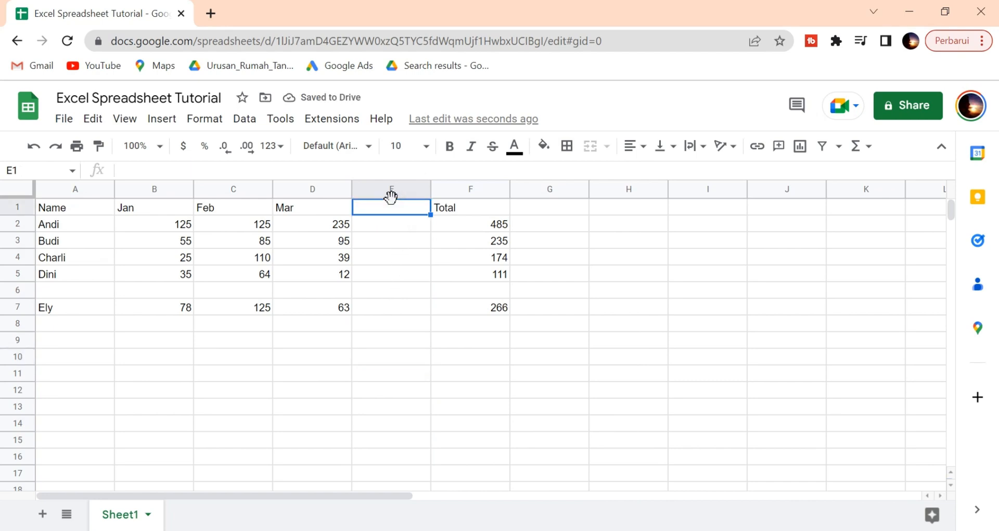
type("Apr")
key("Return")
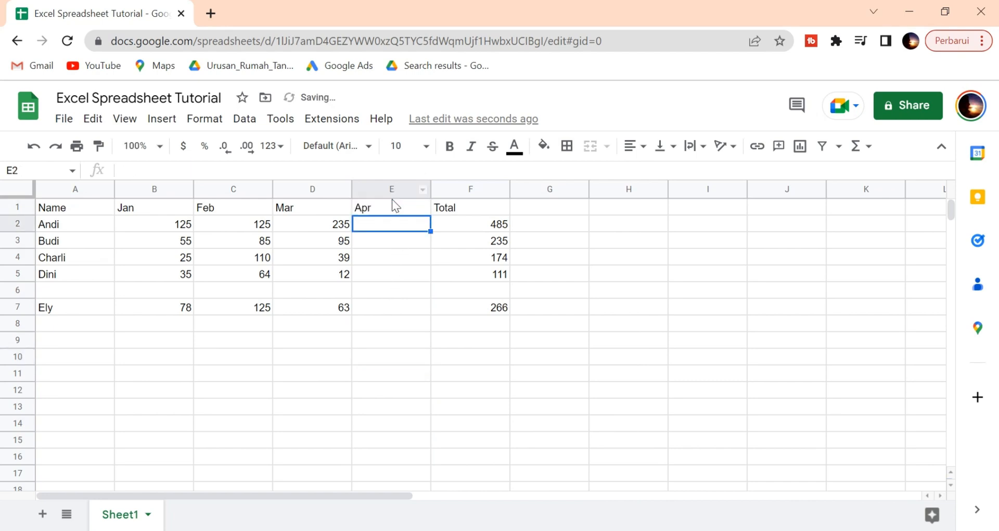
- Enter the Apr values 12, 13, 15, 45 and 68 in E2 through E6
type("12")
key("Return")
type("13")
key("Return")
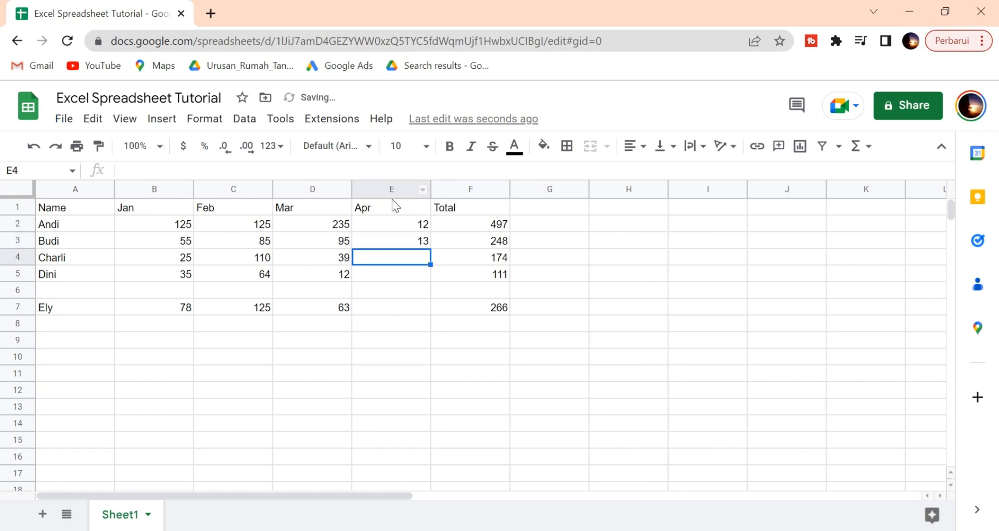
type("1")
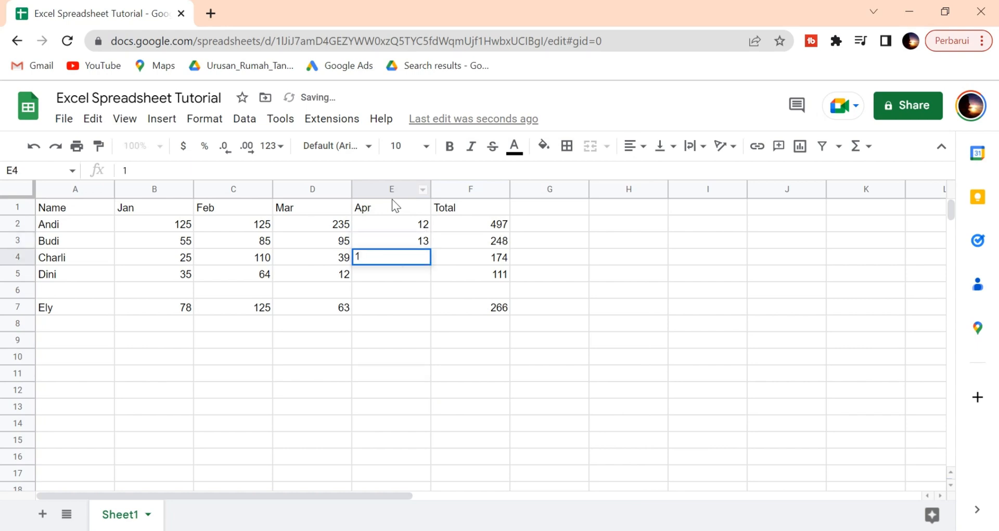
type("5")
key("Return")
type("45")
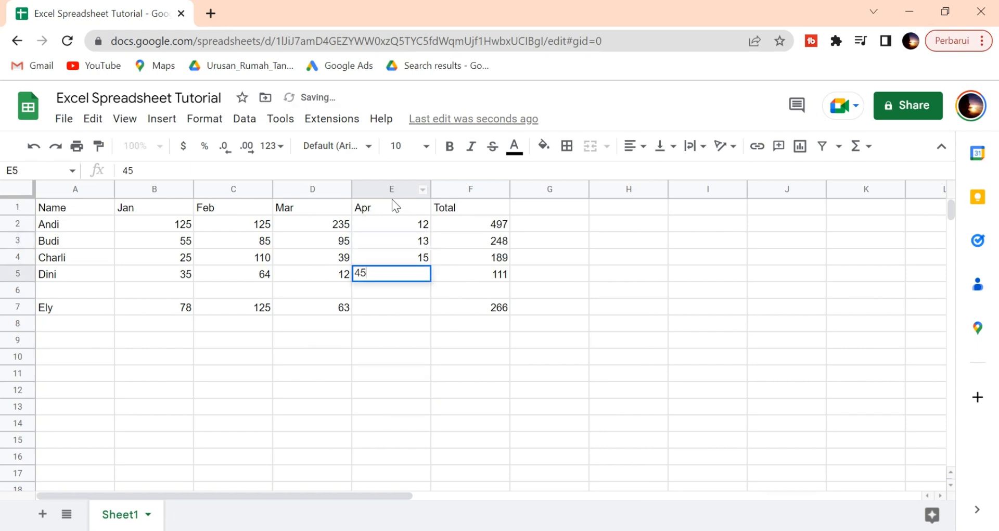
key("Return")
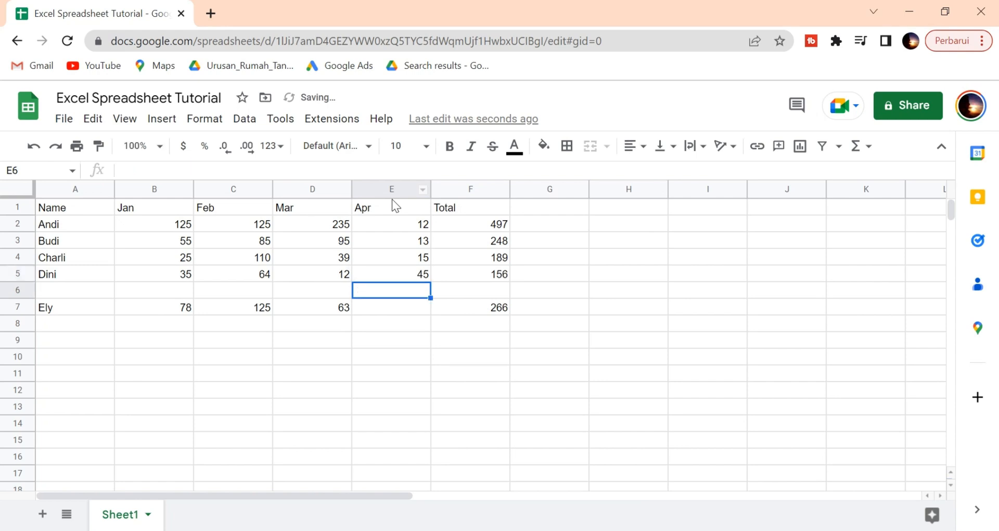
type("68")
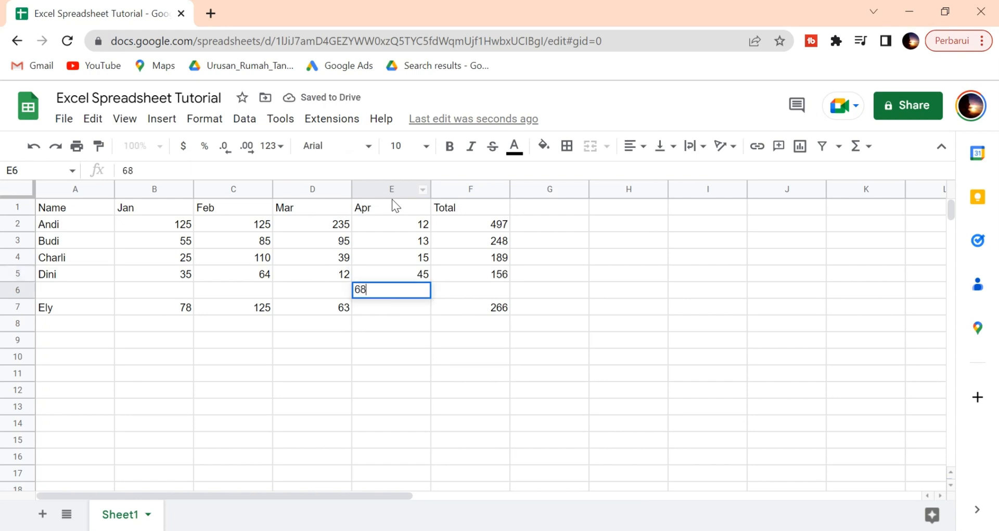
key("Return")
- Fill in the blank row 6 with a new person's name in A6 and 27, 90, 15 and 21 in B6 through E6
left_click(98, 296)
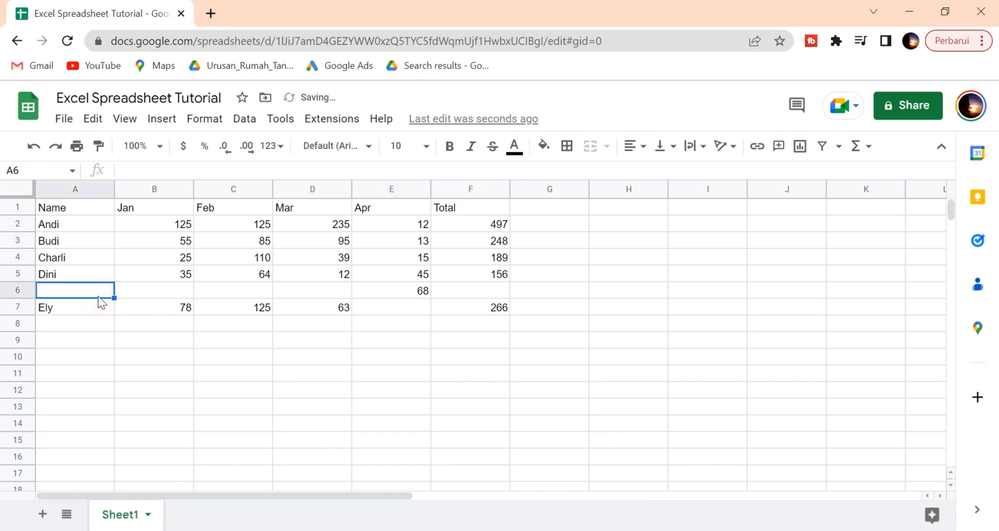
type("Dedy")
key("Tab")
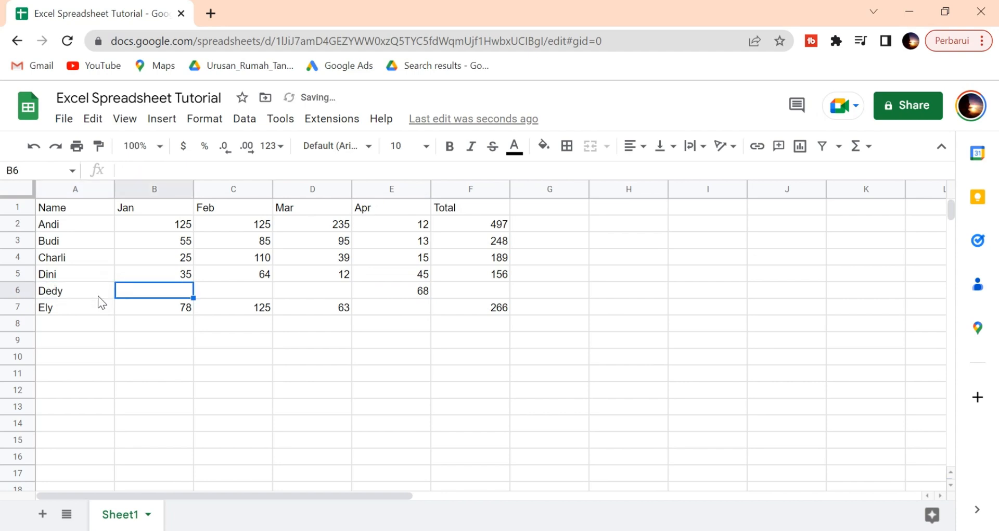
type("27")
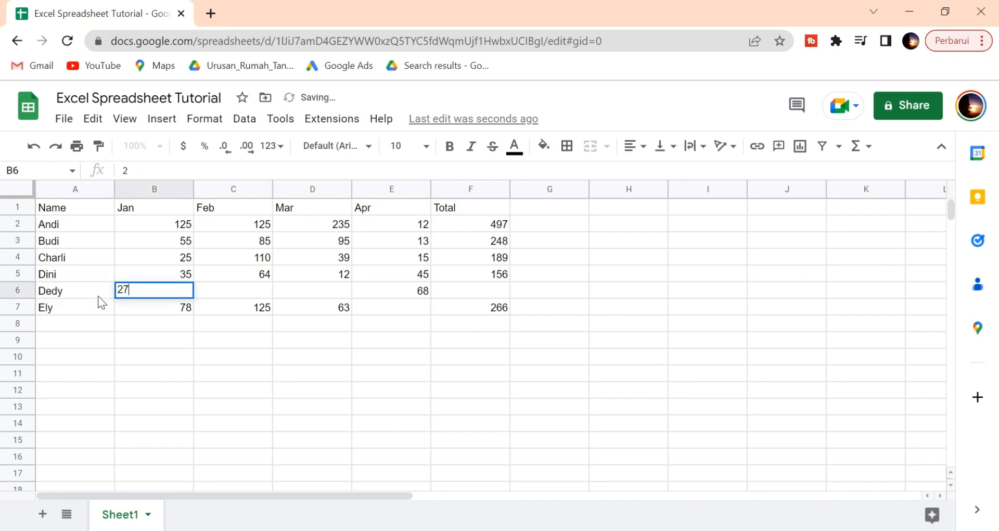
key("Tab")
type("90")
key("Tab")
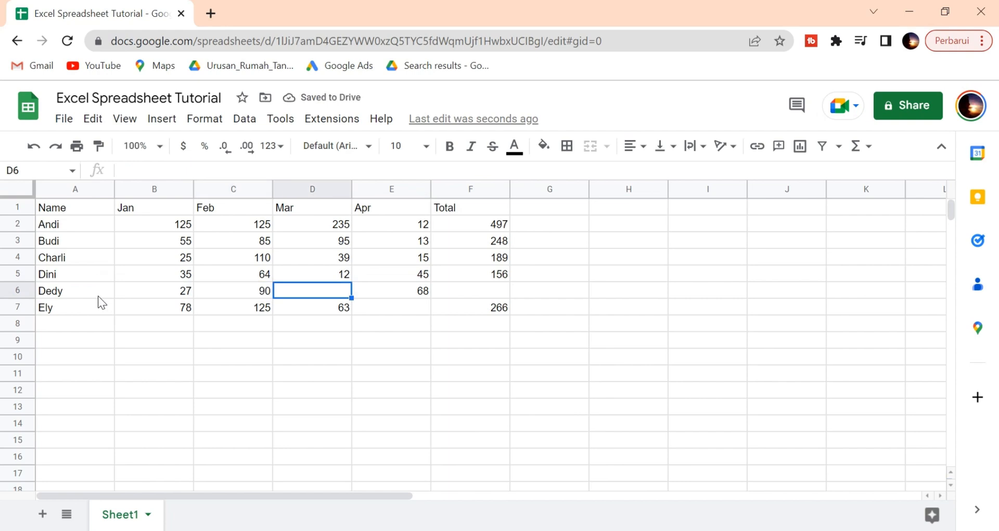
type("15")
key("Tab")
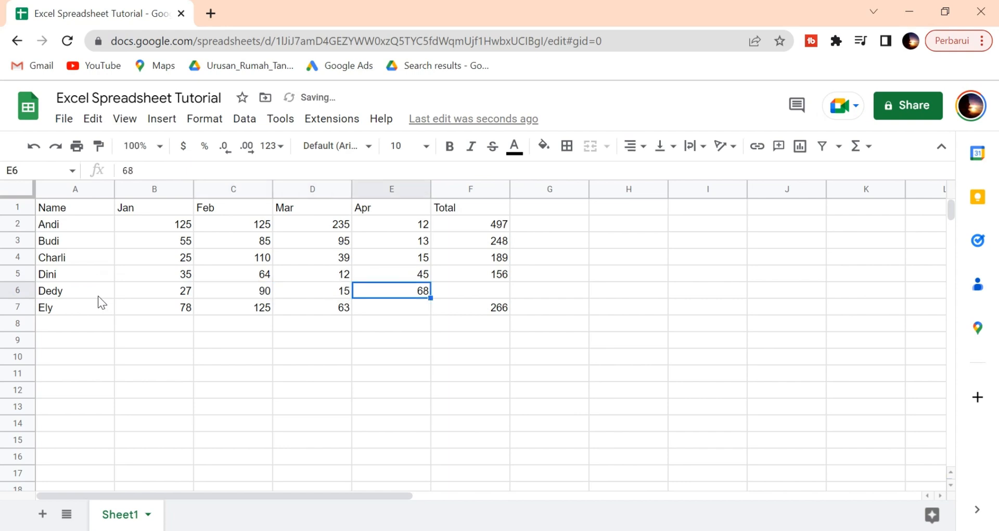
type("21")
key("Return")
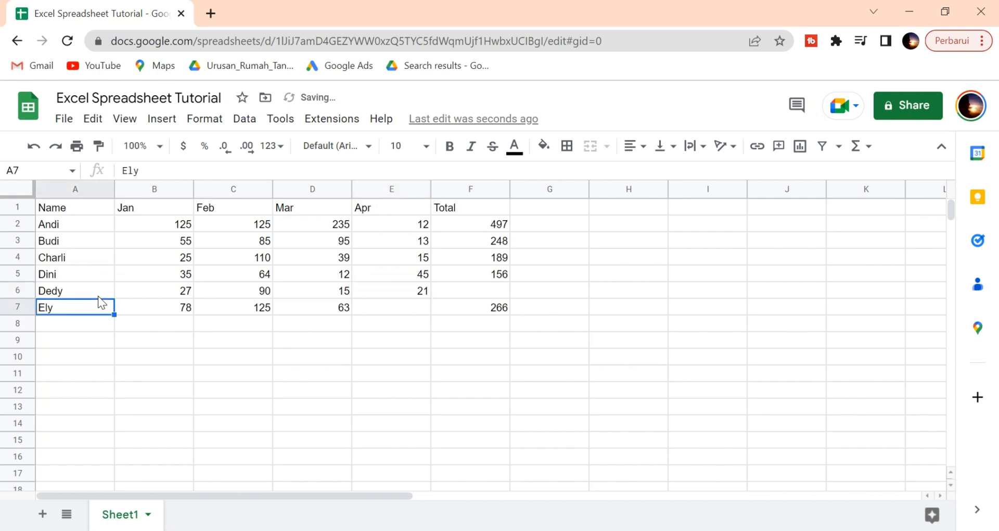
- Enter 68 as the Apr value in E7 for the last person in the table
left_click(410, 309)
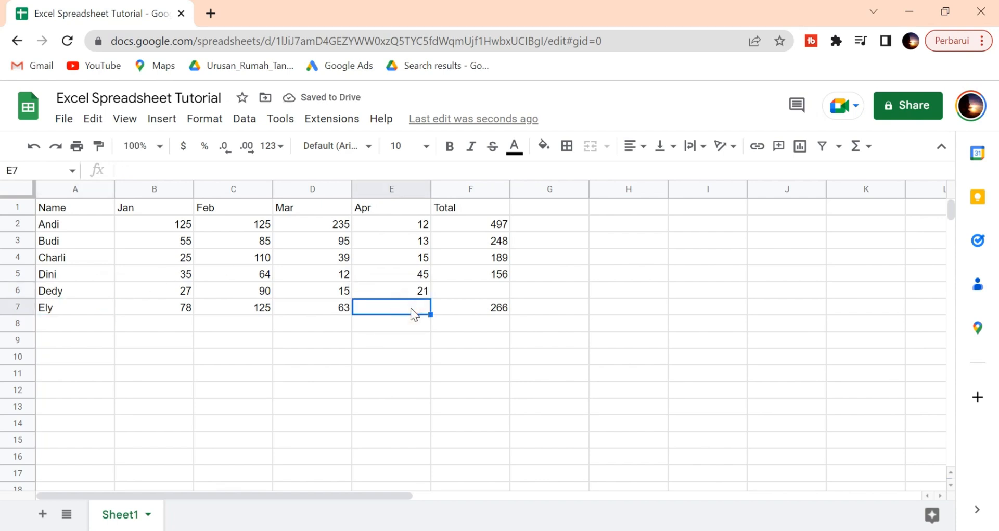
type("68")
left_click(393, 406)
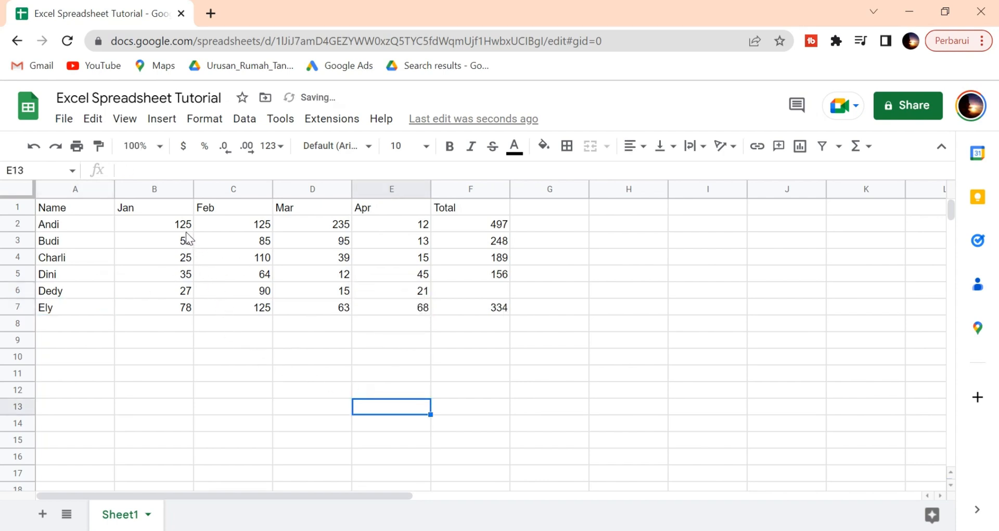
left_click(226, 190)
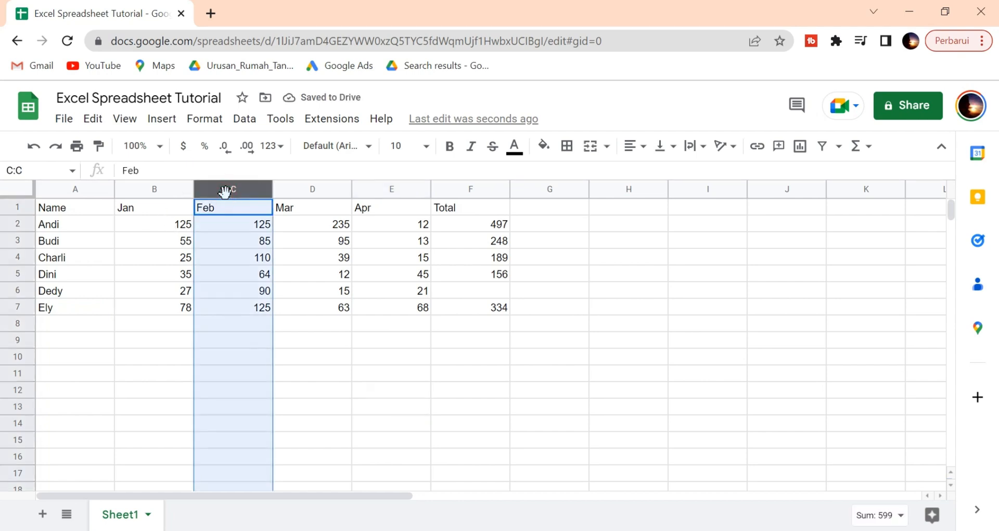
left_click(359, 259)
left_click(161, 123)
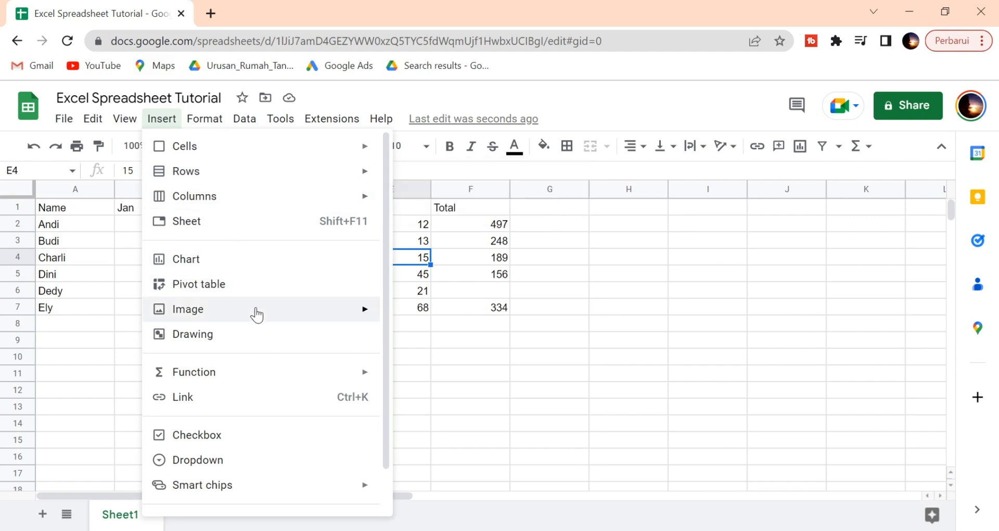
left_click(522, 375)
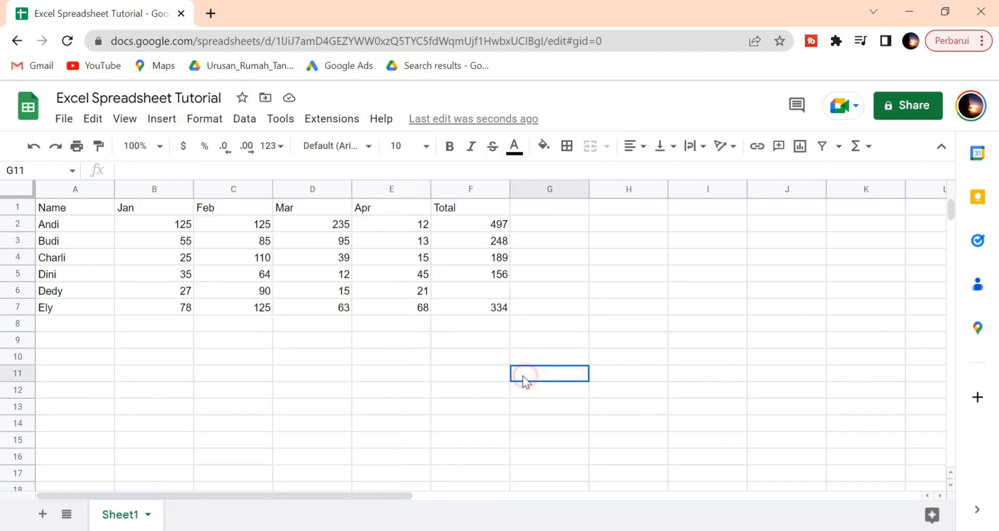
- Fill the SUM formula from F5 down through F7 to calculate the missing total in row 6
left_click(486, 290)
left_click(499, 273)
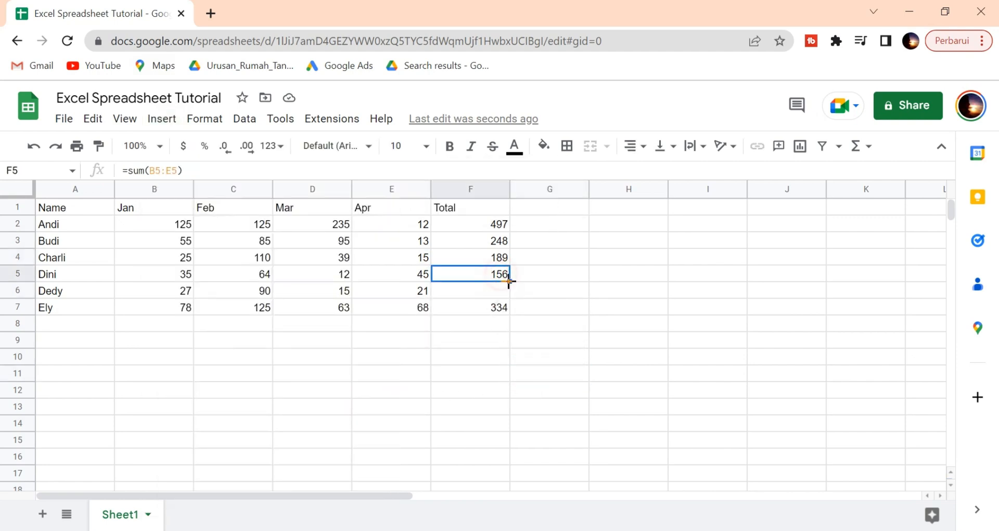
left_click_drag(509, 280, 513, 316)
left_click(496, 372)
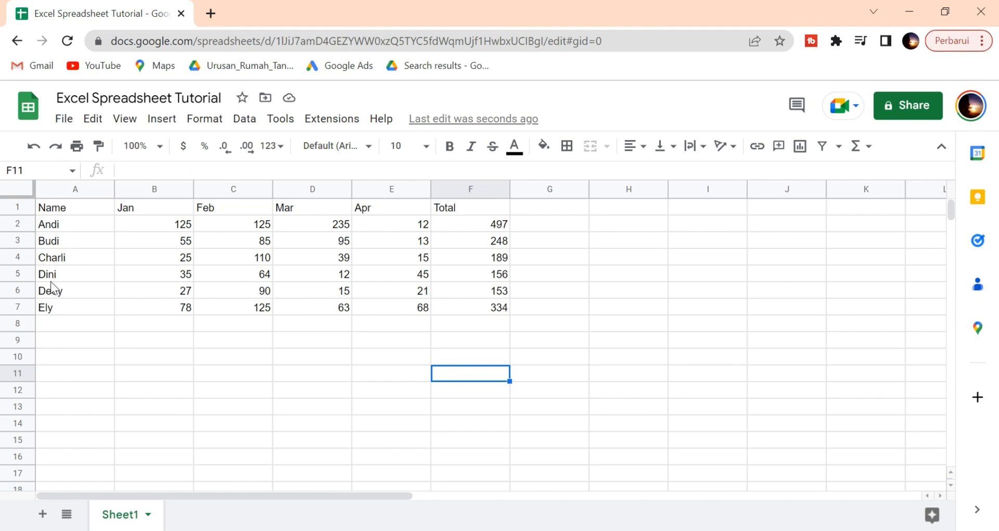
- Insert one blank column to the left of the Name column
left_click(78, 188)
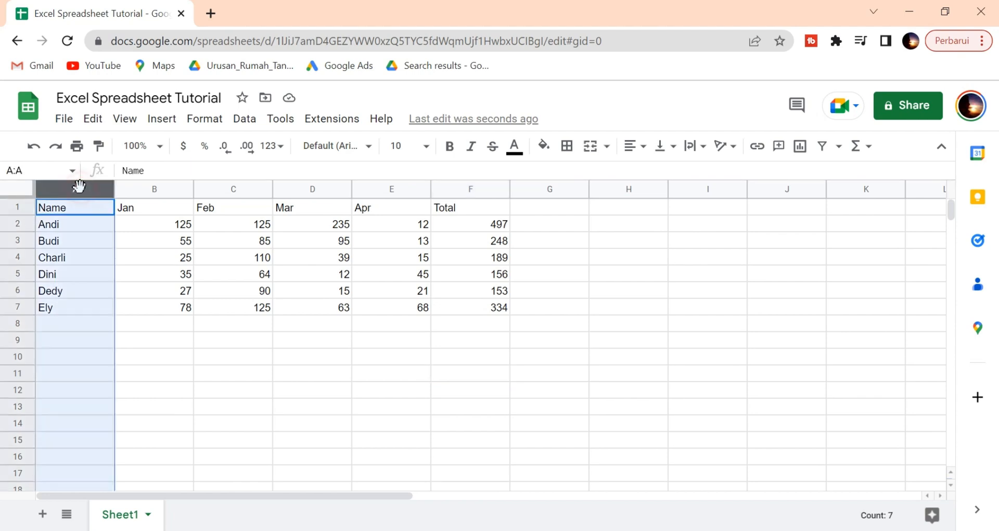
right_click(78, 186)
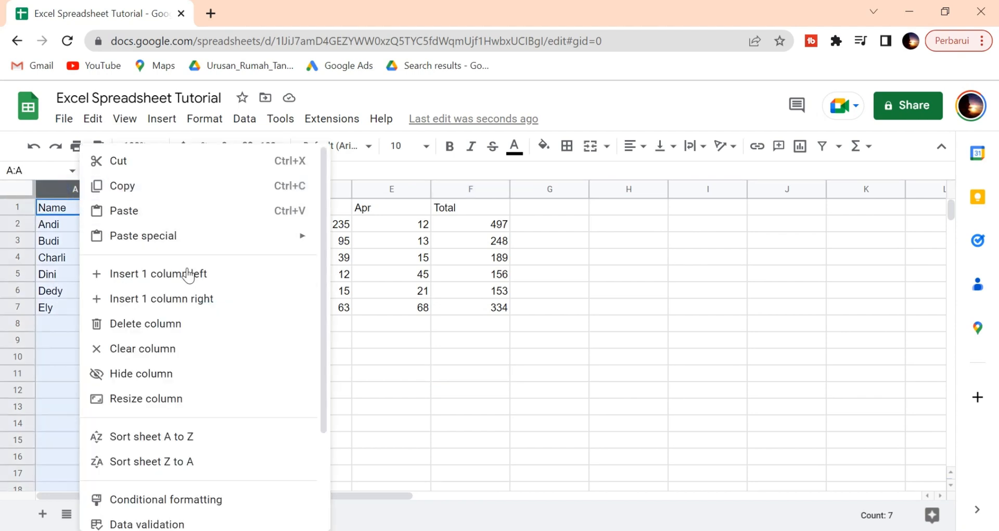
left_click(172, 275)
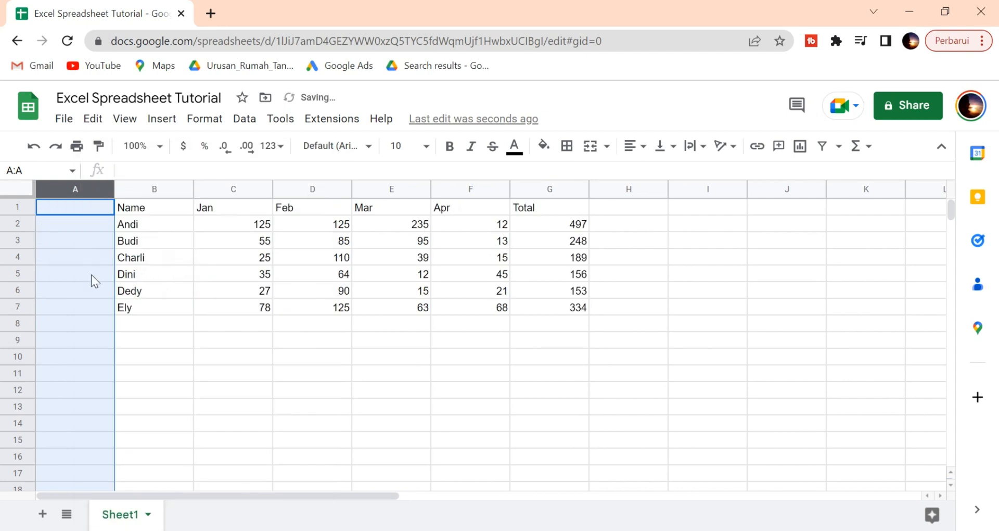
left_click(113, 312)
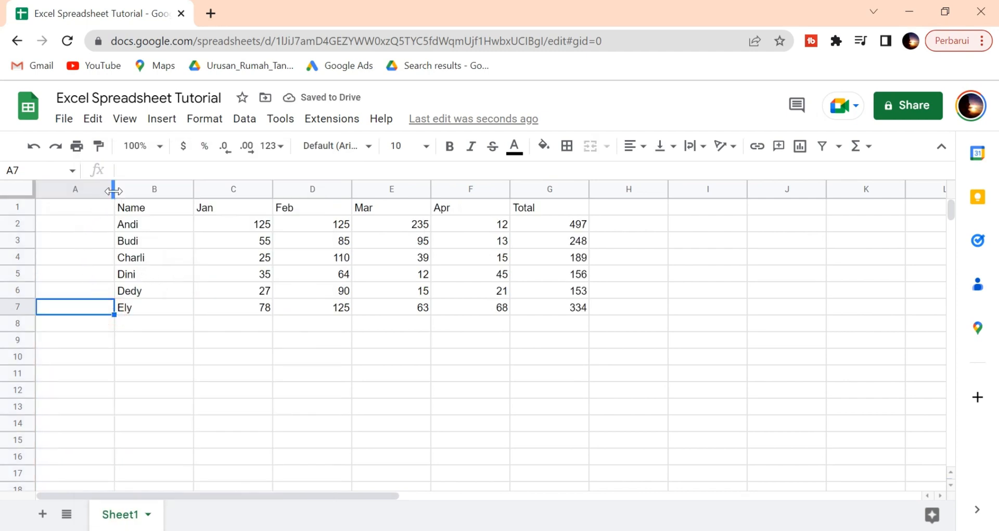
- Narrow the blank column A to about two-thirds of its default width
mouse_move(114, 192)
left_mouse_down()
mouse_move(154, 192)
mouse_move(106, 202)
left_mouse_up()
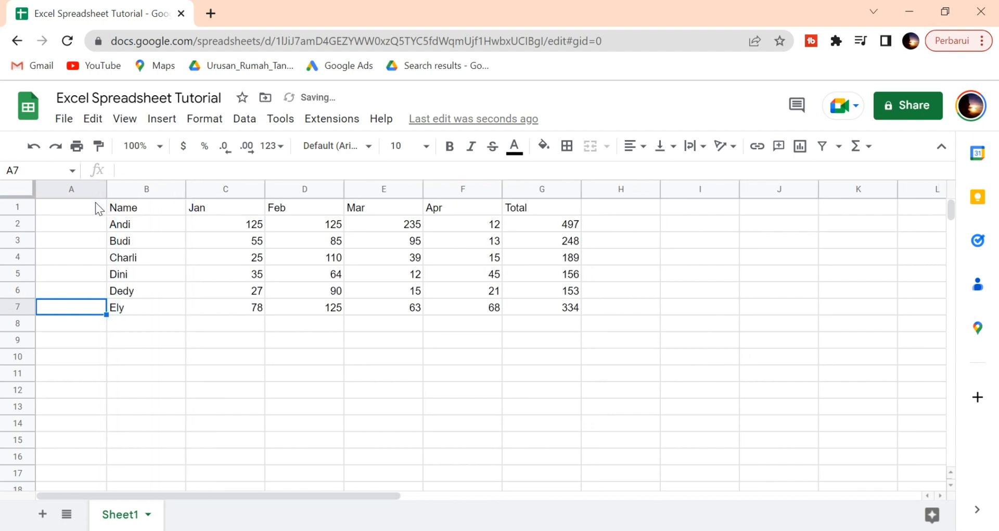
left_click(99, 256)
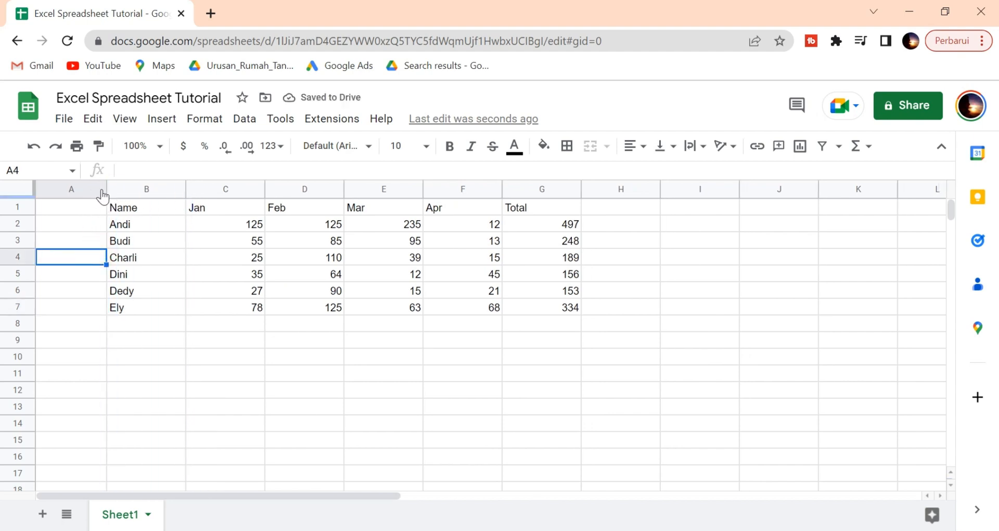
left_click_drag(104, 189, 87, 194)
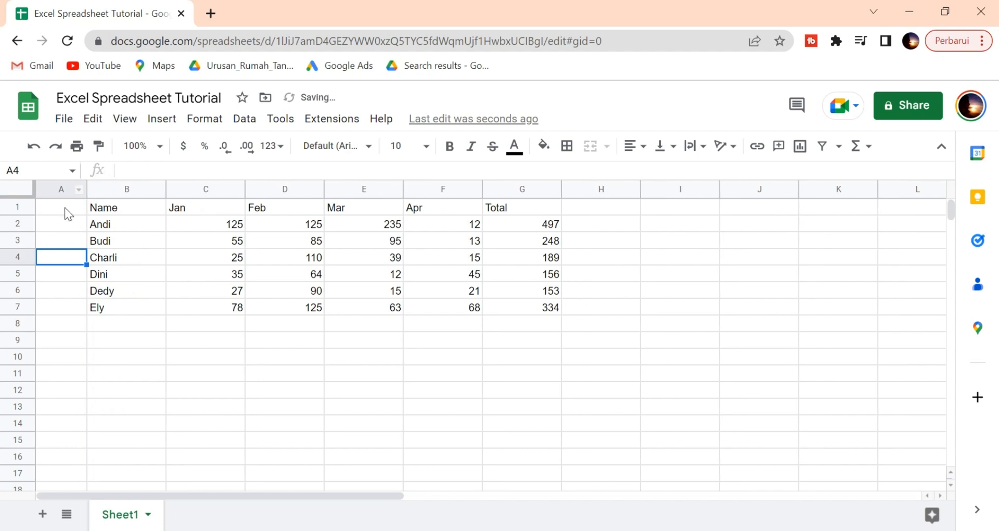
- Enter the header No in A1 and the number 1 in A2
left_click(64, 208)
type("No")
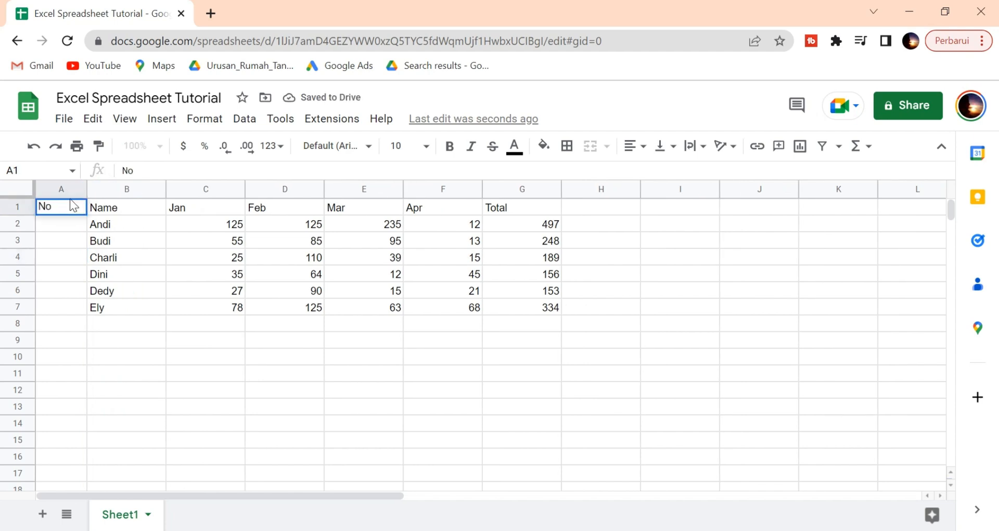
key("Return")
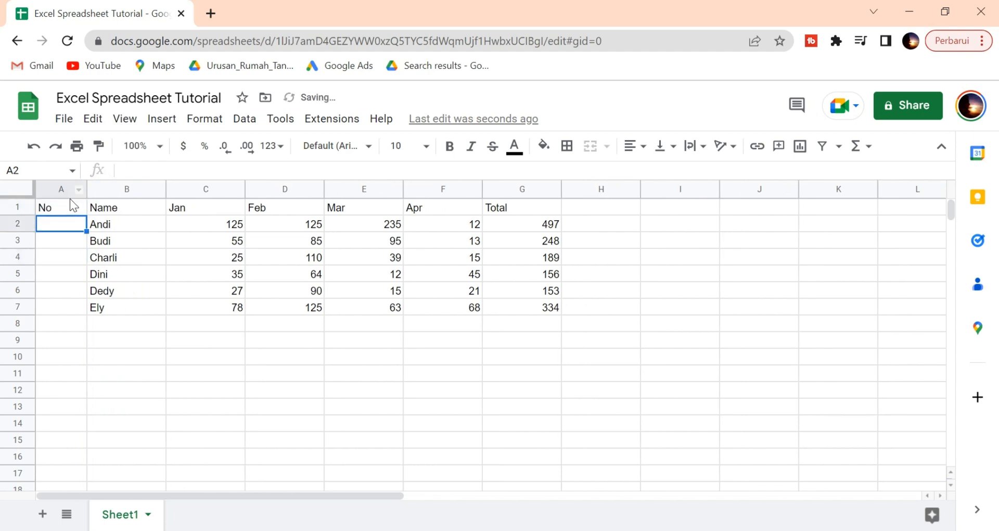
type("1")
key("Return")
- Enter the numbers 2 to 6 in A3 through A7 and narrow the No column slightly
type("2")
key("Return")
type("3")
key("Return")
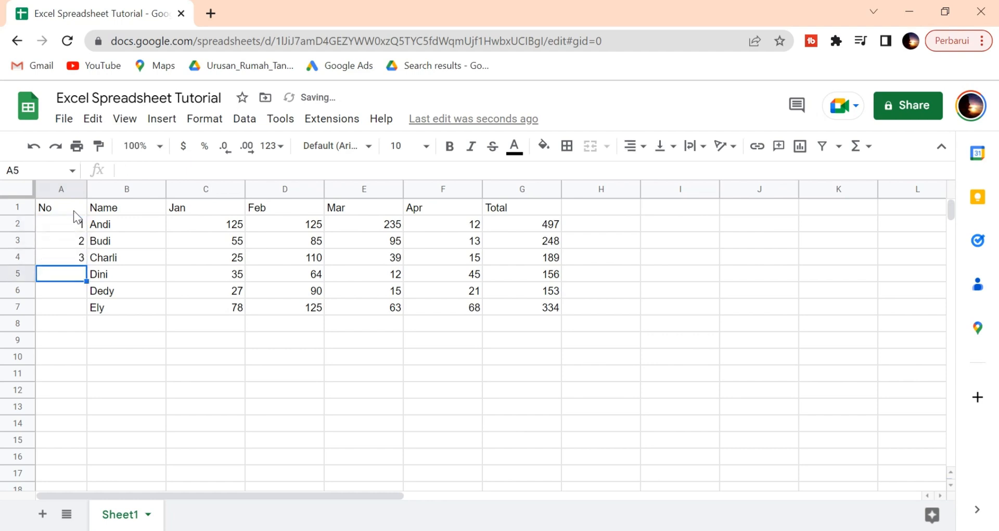
type("4")
key("Return")
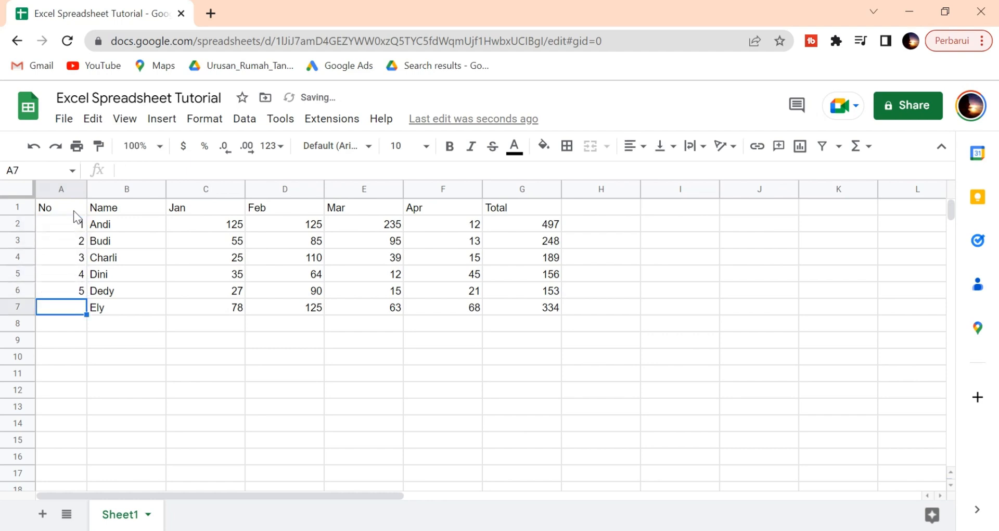
type("6")
key("Return")
left_click(209, 328)
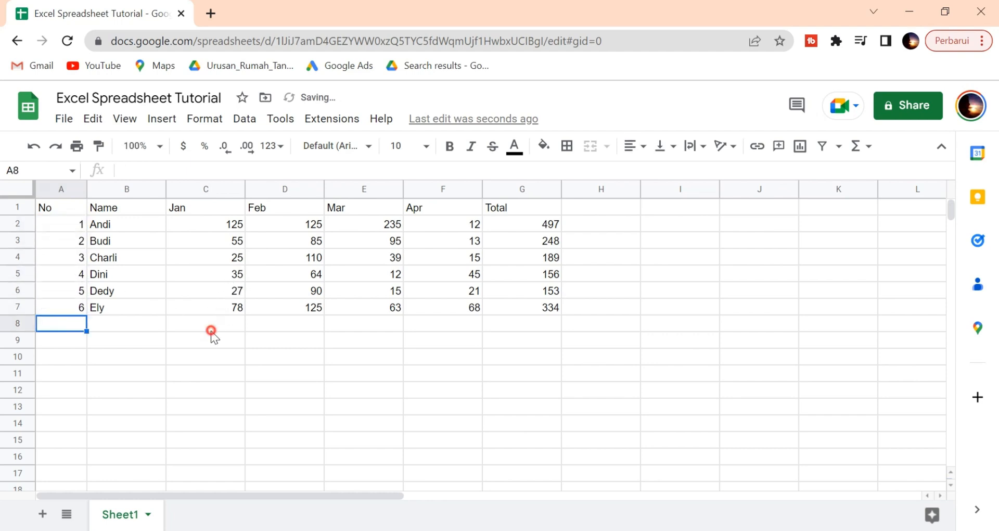
mouse_move(86, 186)
left_mouse_down()
mouse_move(67, 186)
mouse_move(78, 187)
left_mouse_up()
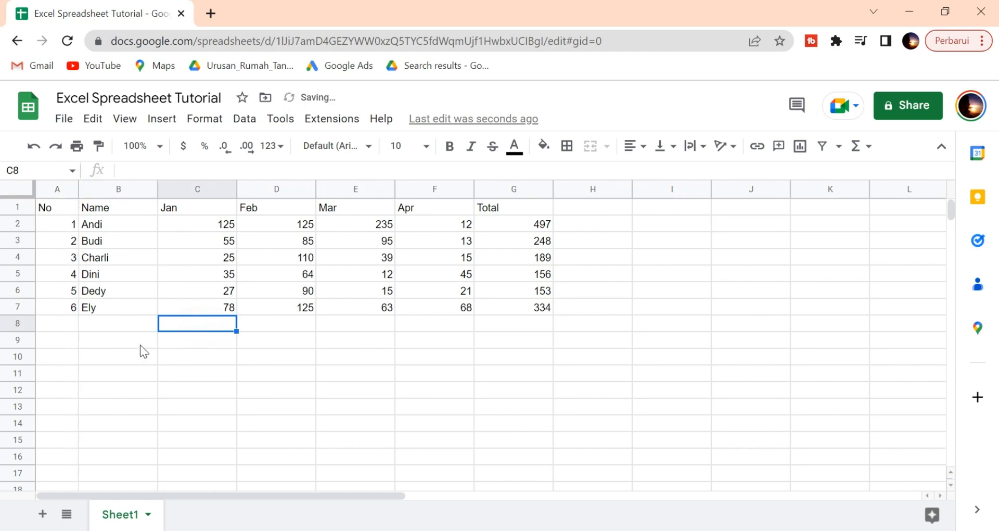
- Undo the last narrowing of the No column and the numbers 2 to 6 in A3 through A7
key("ctrl+z")
key("ctrl+z")
key("ctrl+z")
key("ctrl+z")
key("ctrl+z")
key("ctrl+z")
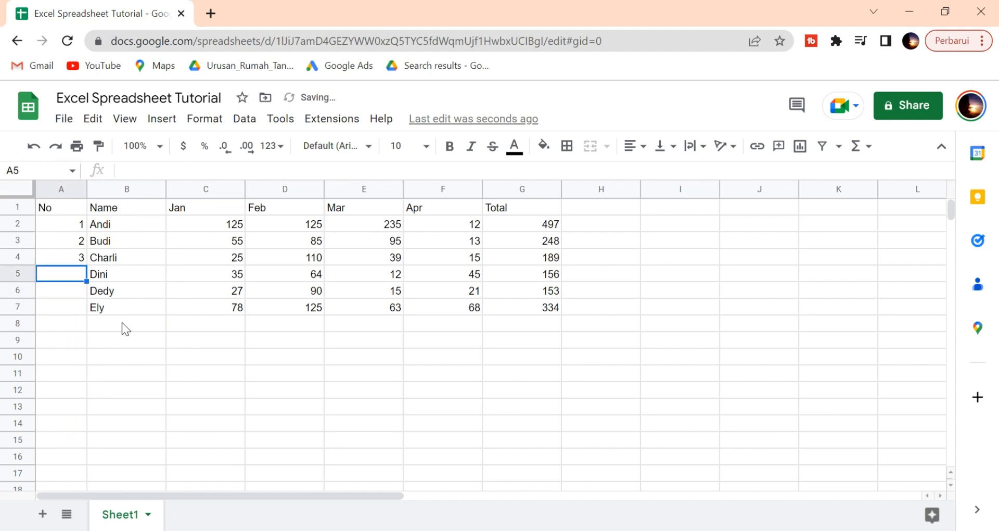
left_click(139, 353)
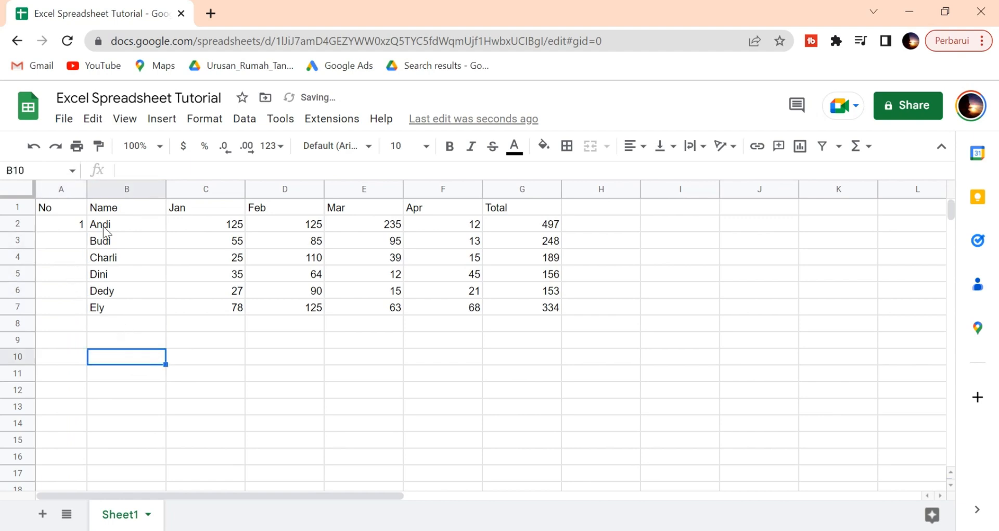
- Enter the number 2 in A3 of the No column
left_click(73, 223)
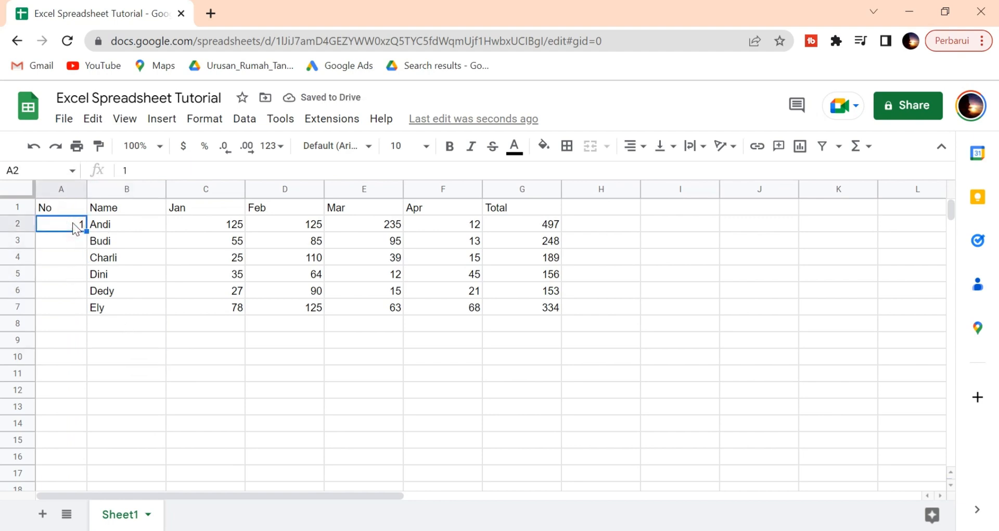
key("Down")
type("2")
key("Return")
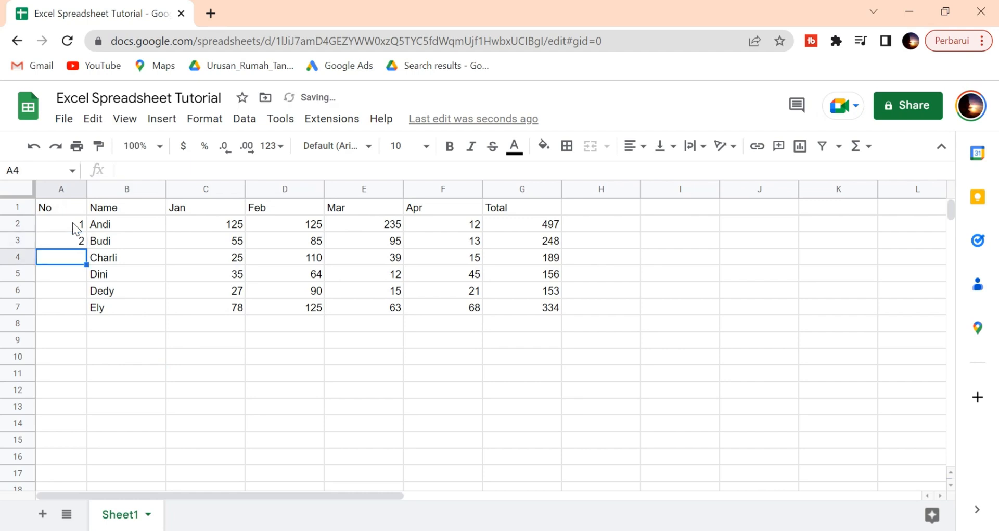
left_click(74, 244)
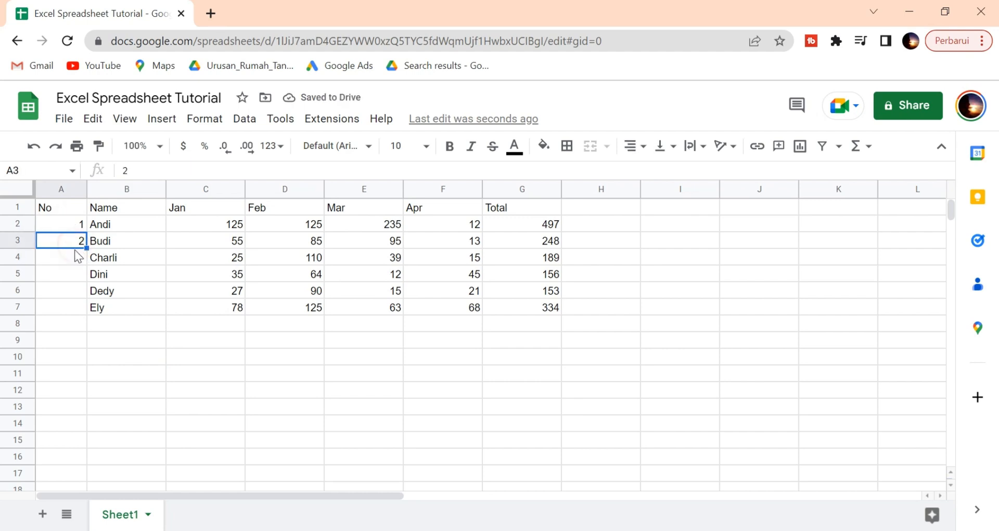
left_click(72, 262)
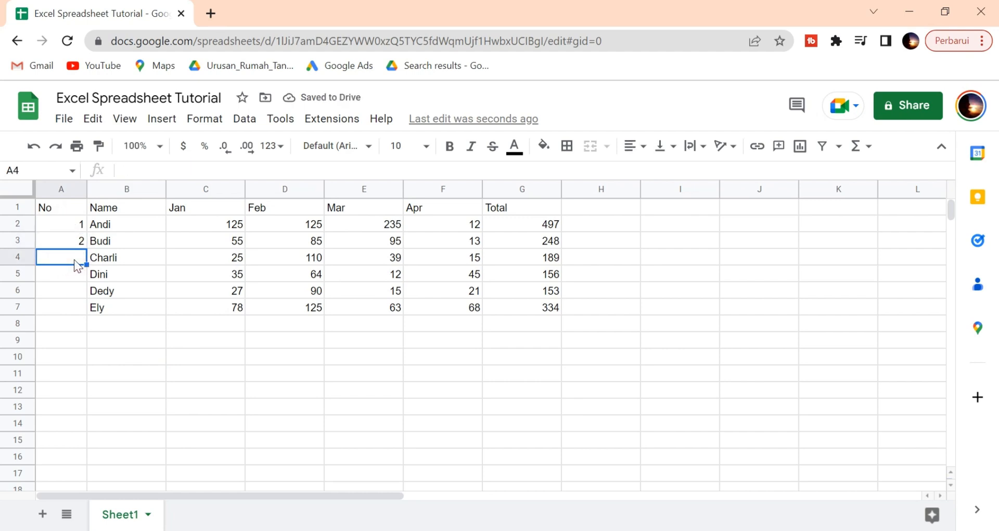
- Extend the number series from A2:A3 down through A7 with autofill
left_click(66, 227)
left_click_drag(66, 230, 67, 245)
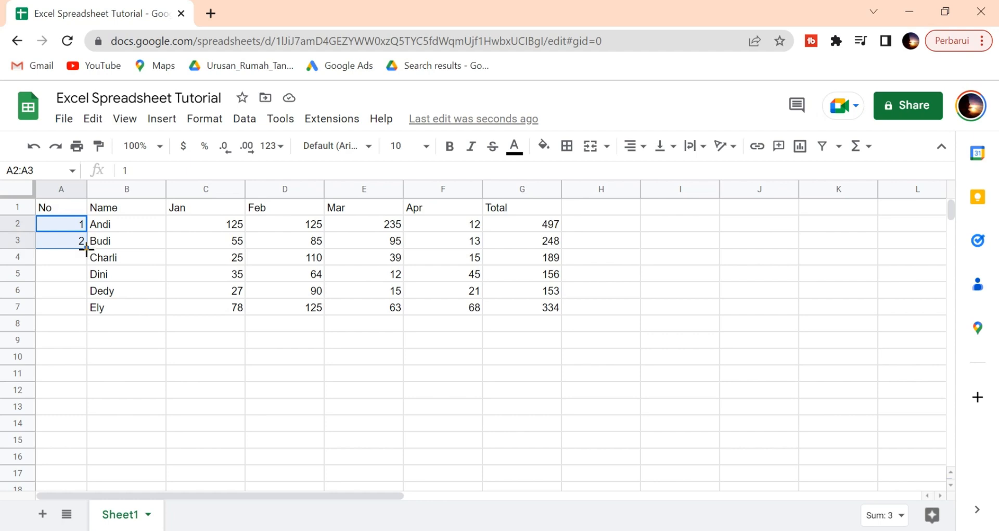
left_click_drag(86, 249, 84, 306)
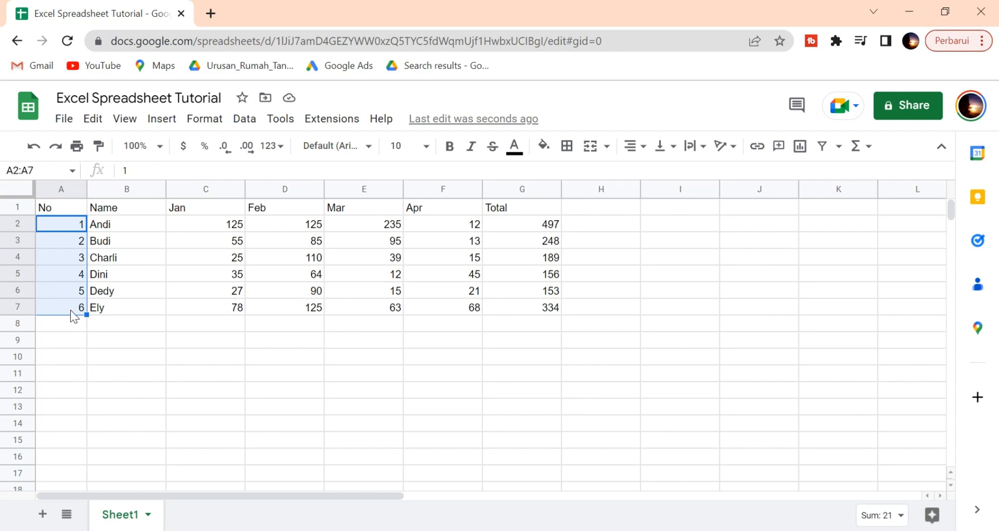
- Extend the No series down to A11, and try filling from A11 alone to A15, undoing that last fill
left_click_drag(88, 316, 72, 382)
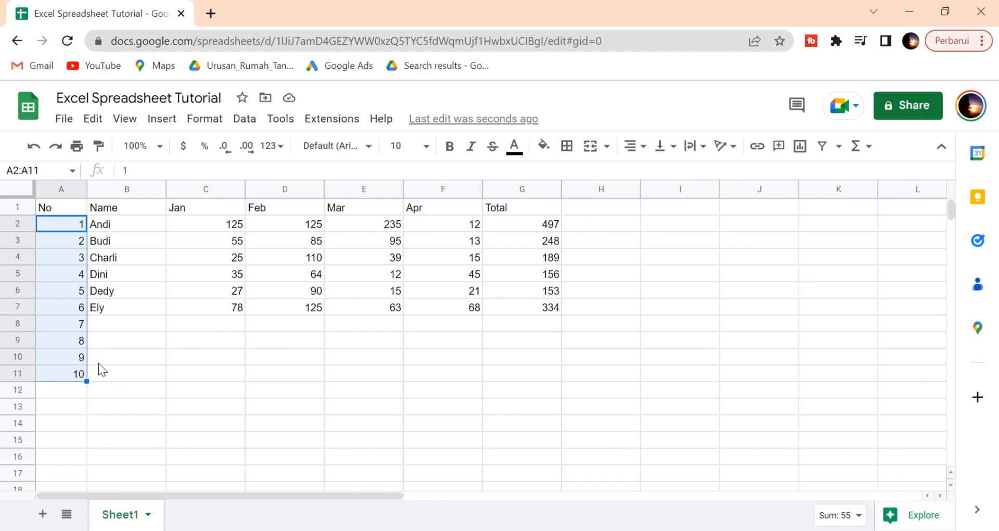
left_click(99, 363)
left_click(81, 374)
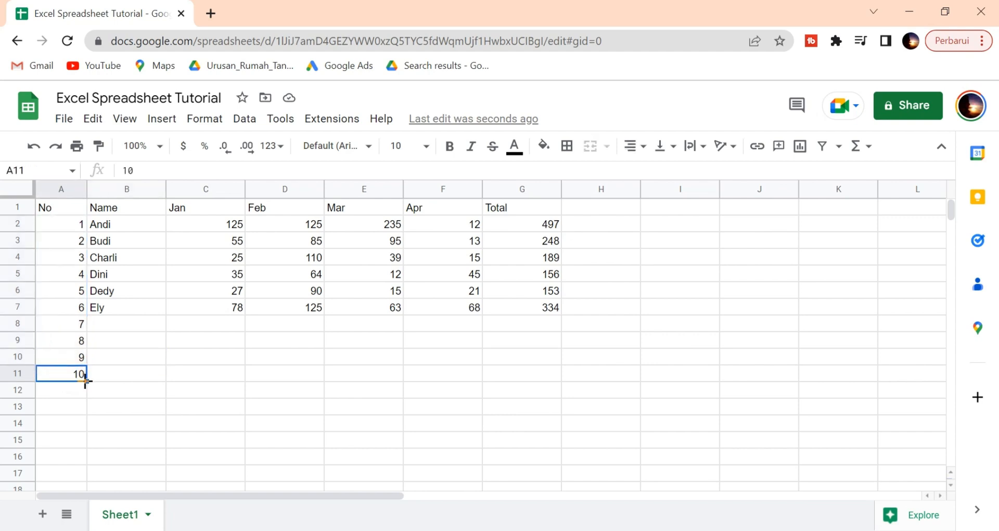
left_click_drag(86, 381, 71, 443)
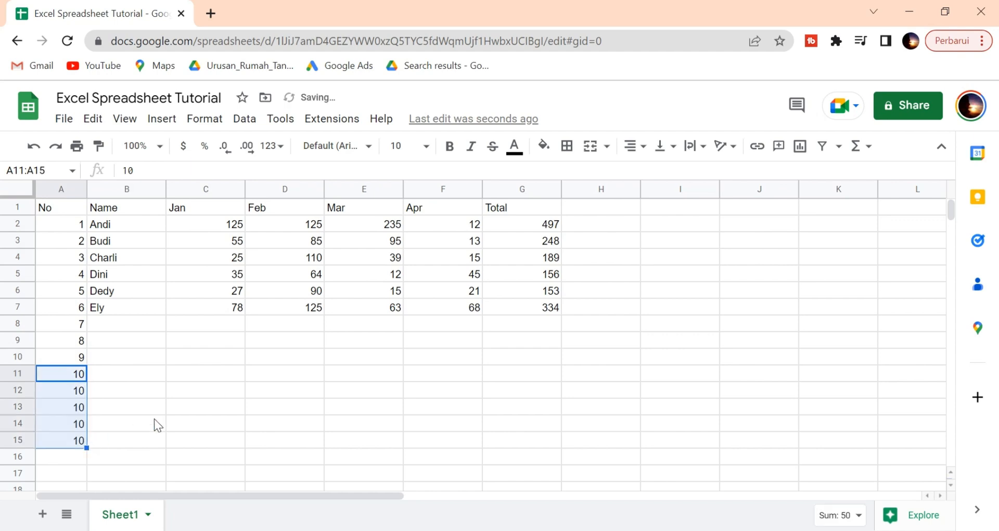
key("ctrl+z")
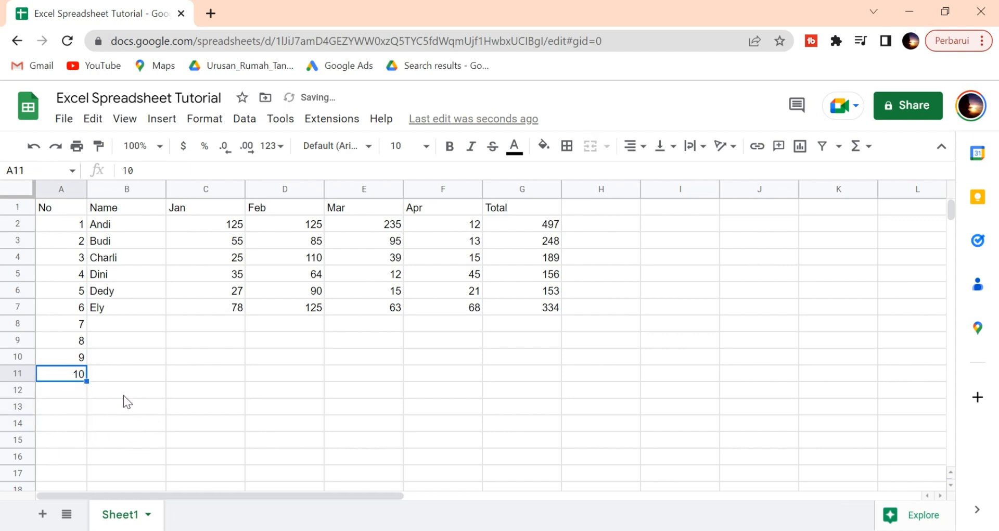
left_click(123, 397)
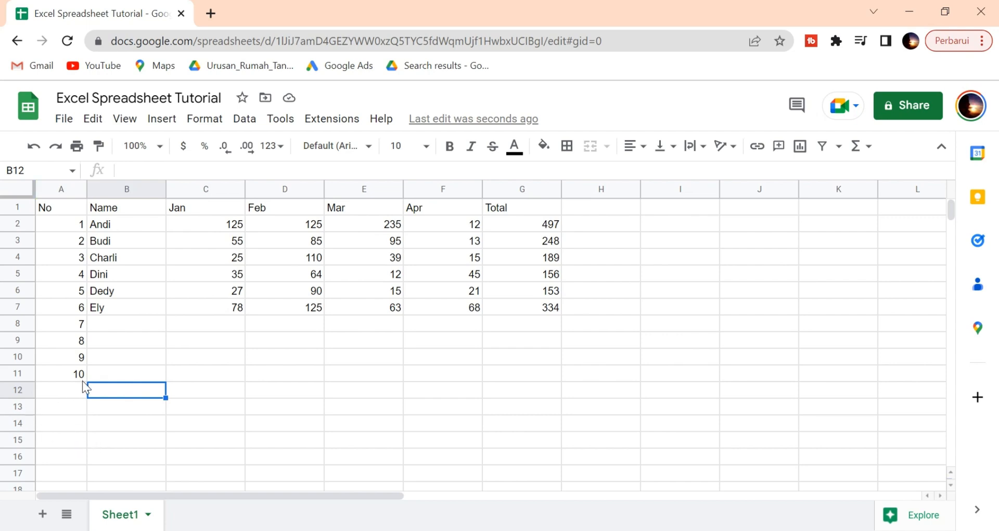
- Try filling from A10 alone down to A15, and undo that fill and the series extension in A8:A11
left_click(81, 357)
left_click_drag(86, 364, 76, 440)
left_click(82, 341)
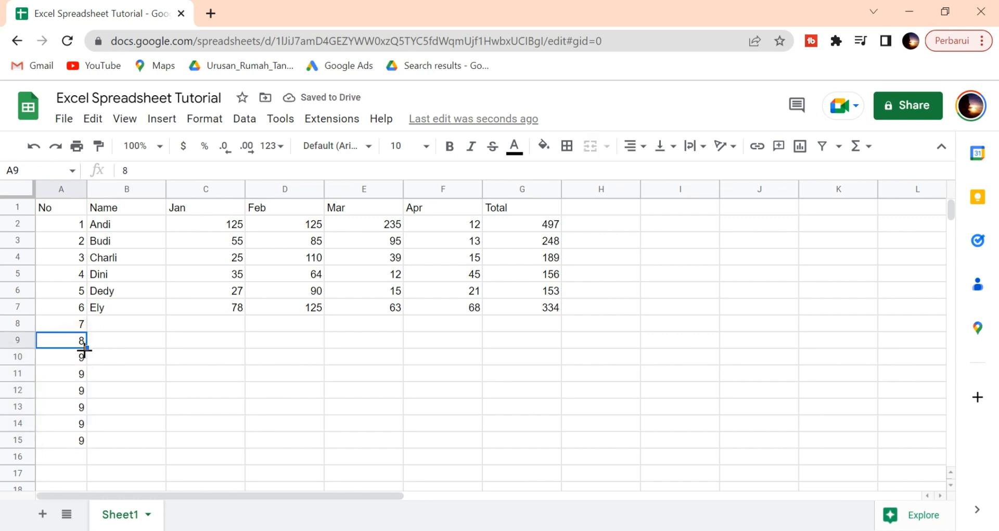
key("ctrl+z")
left_click(124, 398)
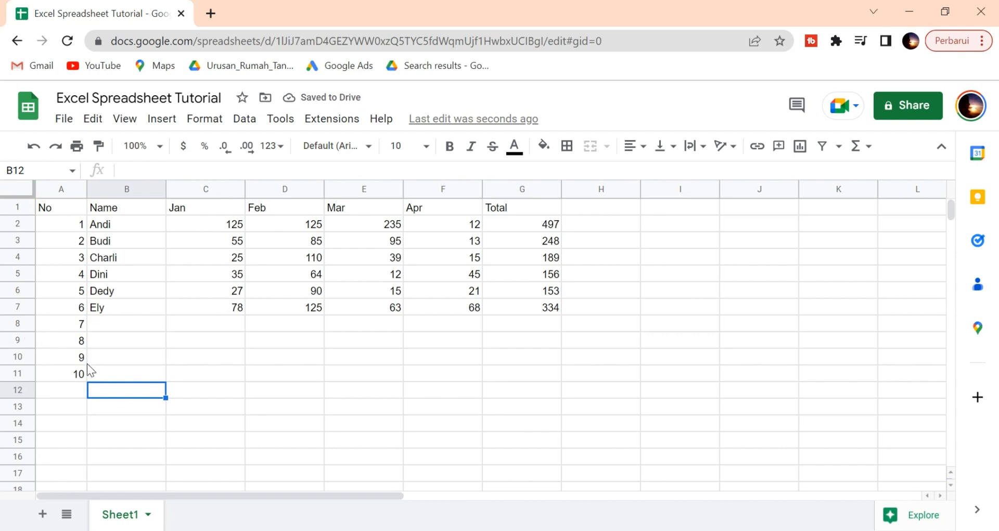
key("ctrl+z")
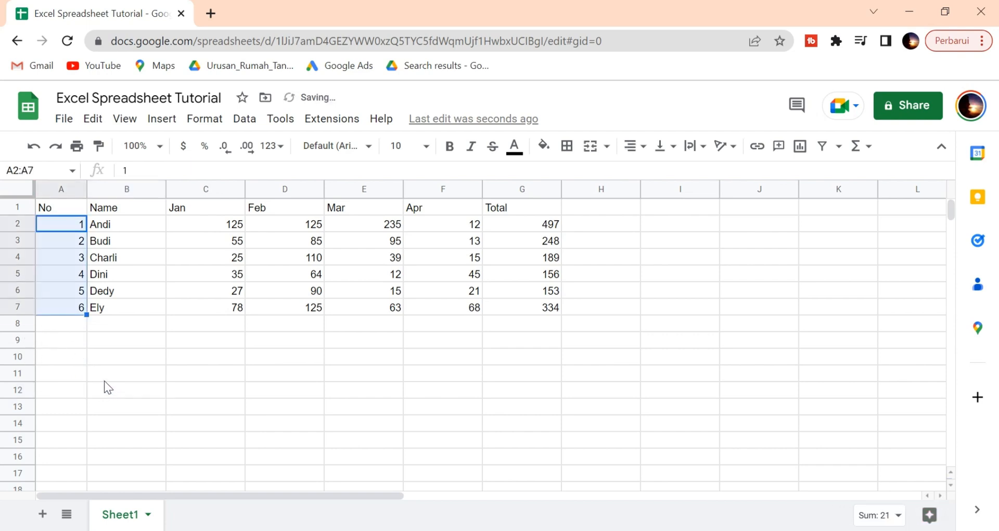
left_click(107, 376)
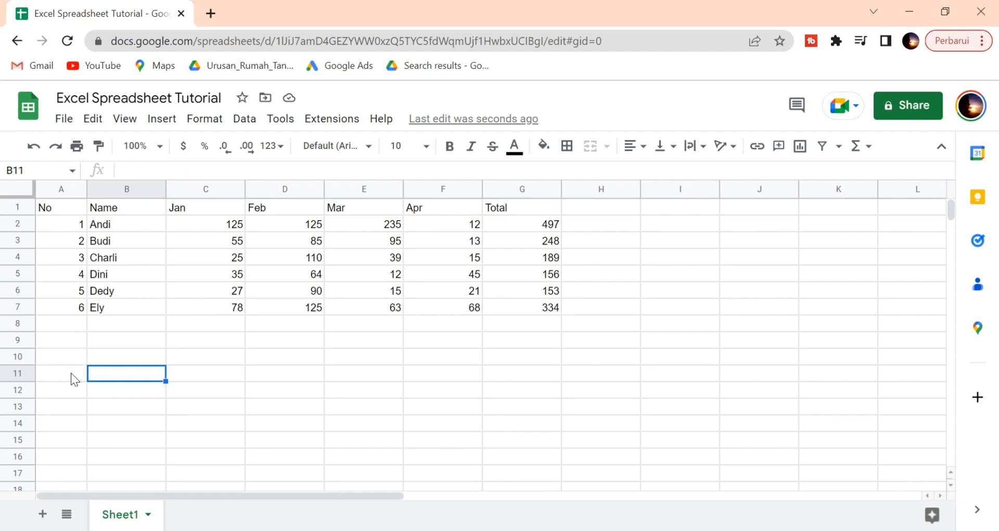
- Apply black borders to all cells of the table in A1:G7
left_click(61, 209)
left_click_drag(61, 209, 545, 311)
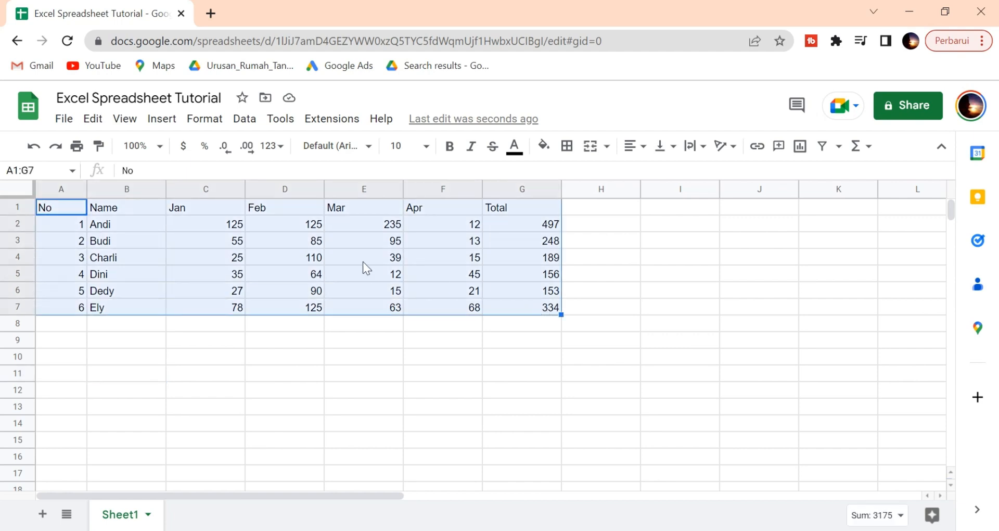
left_click(567, 148)
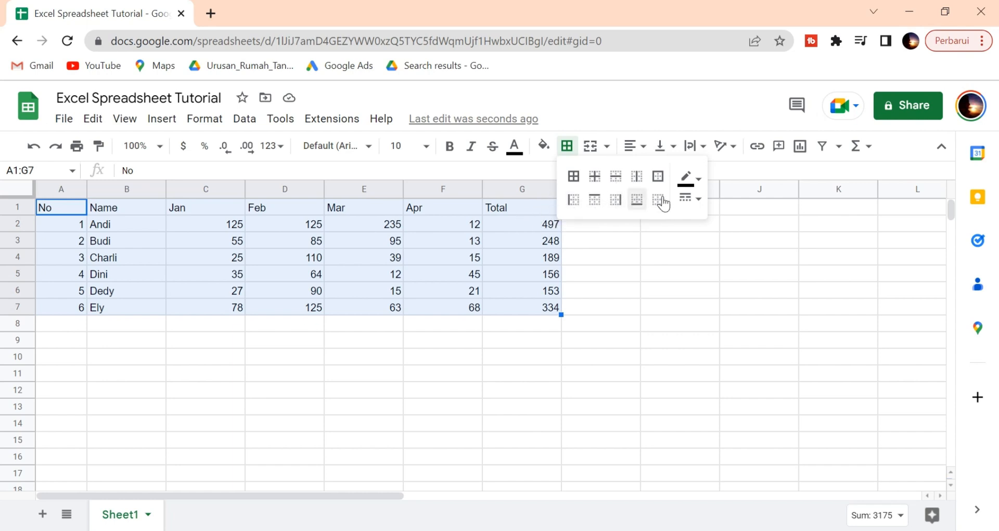
left_click(698, 179)
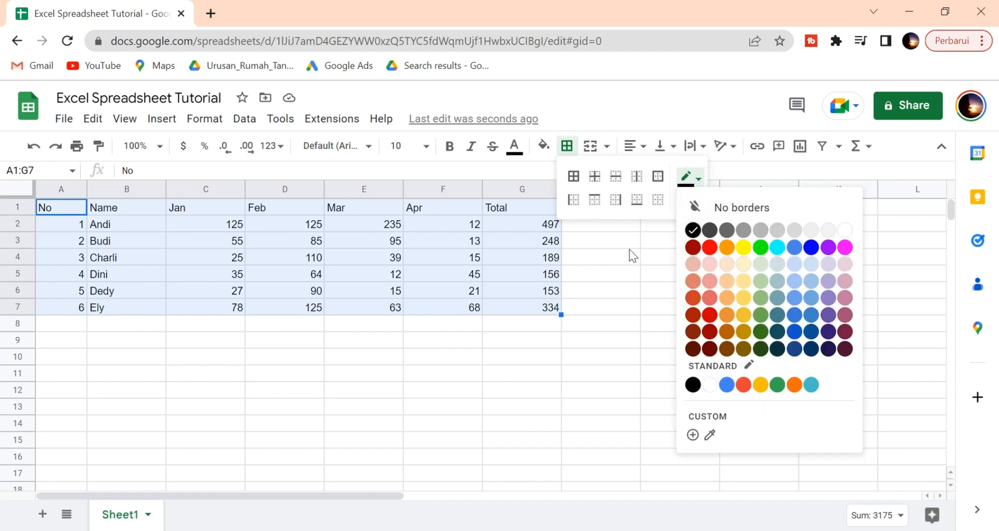
left_click(700, 180)
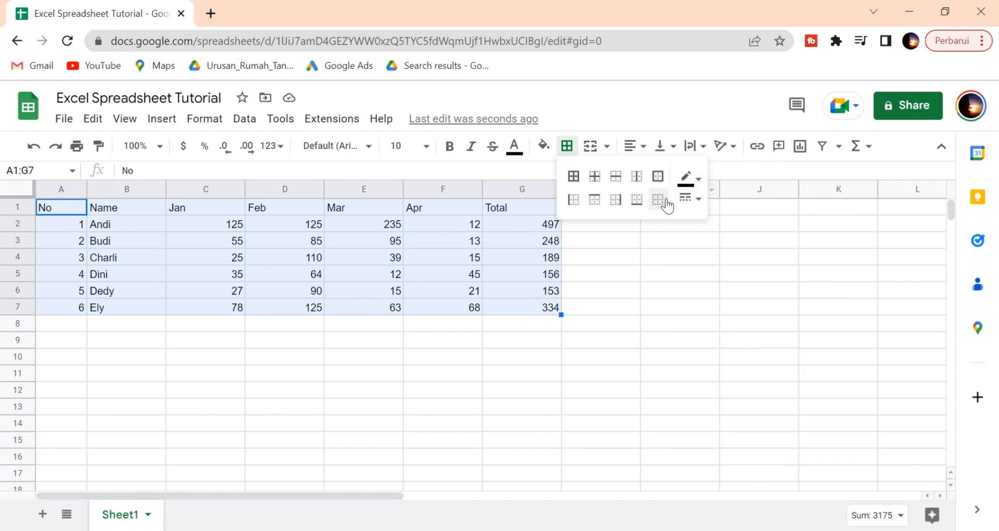
left_click(697, 201)
left_click(697, 201)
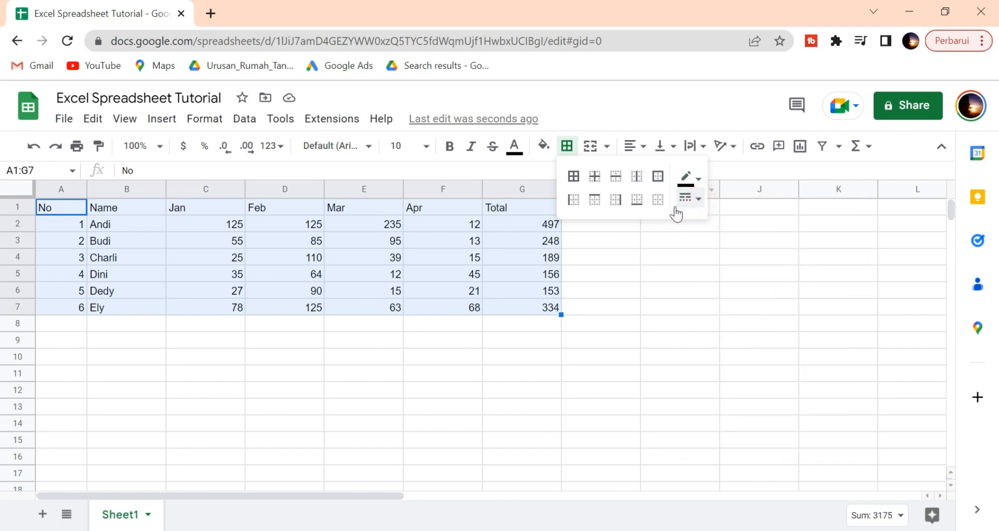
left_click(573, 176)
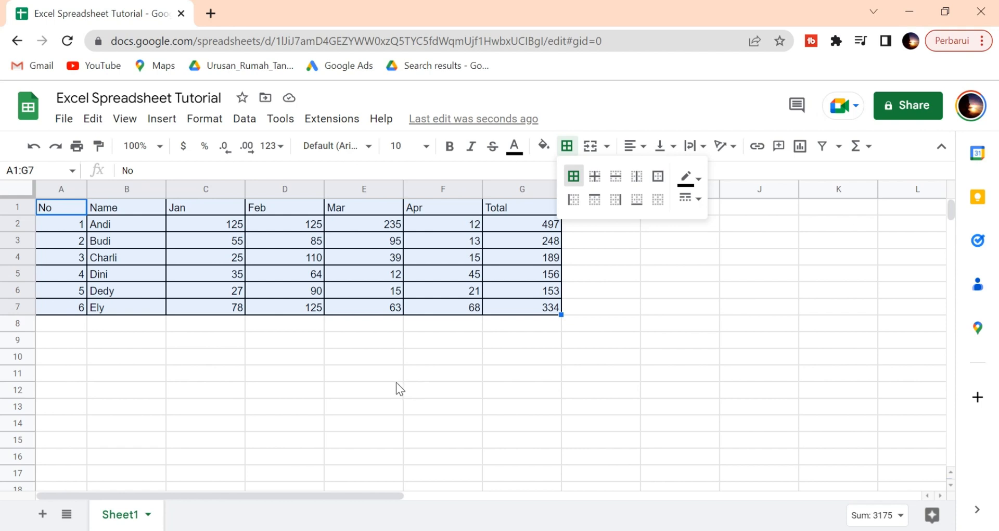
- Try the medium-thickness border style on the table, and return to the thin solid line
left_click(699, 202)
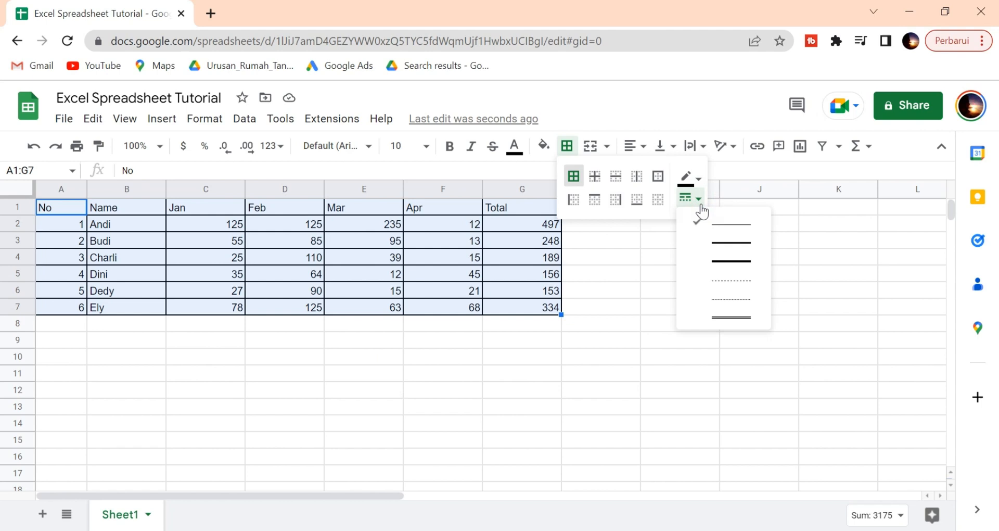
left_click(716, 239)
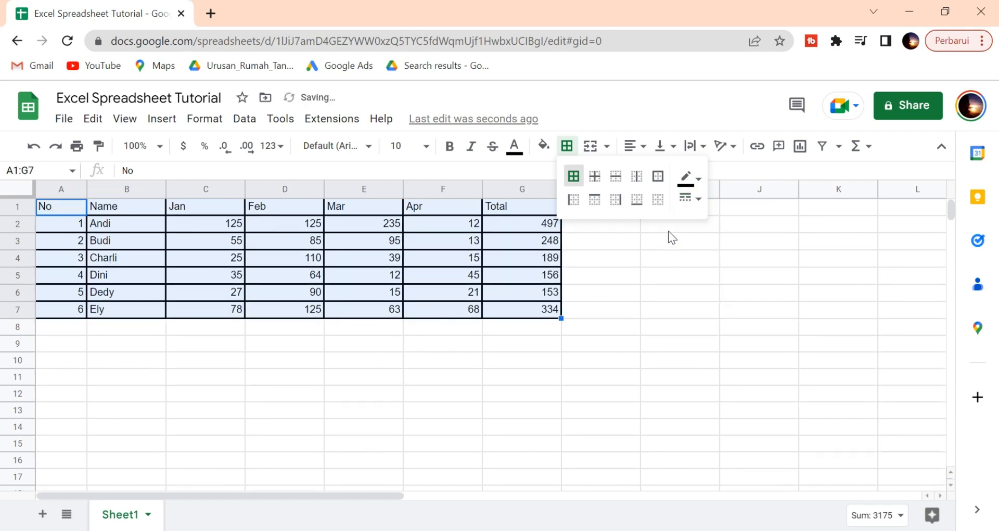
left_click(694, 199)
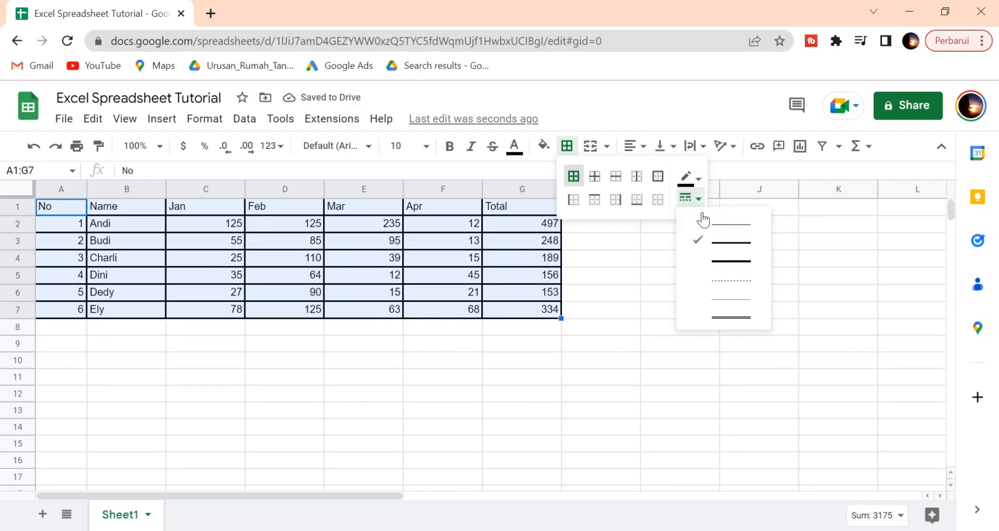
left_click(729, 225)
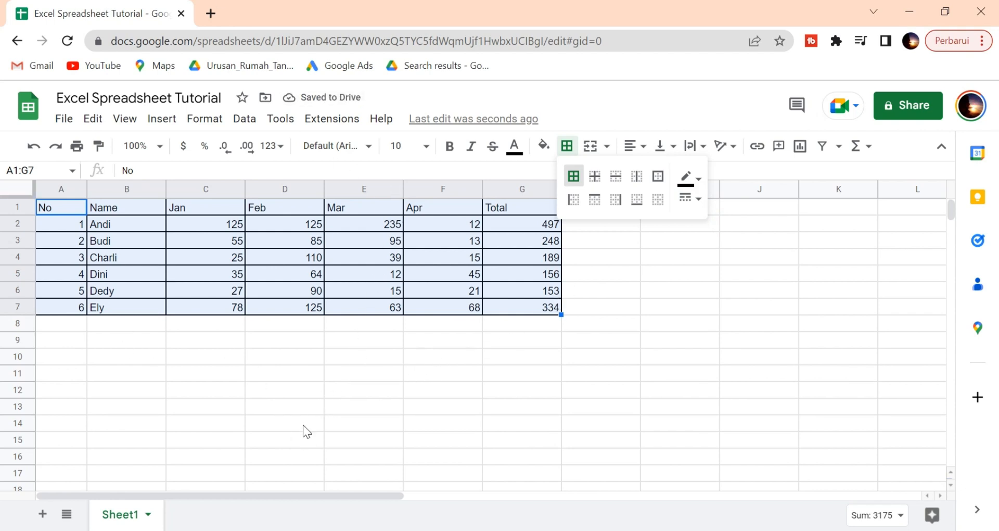
- Change the border color of the whole table A1:G7 to red
left_click(703, 180)
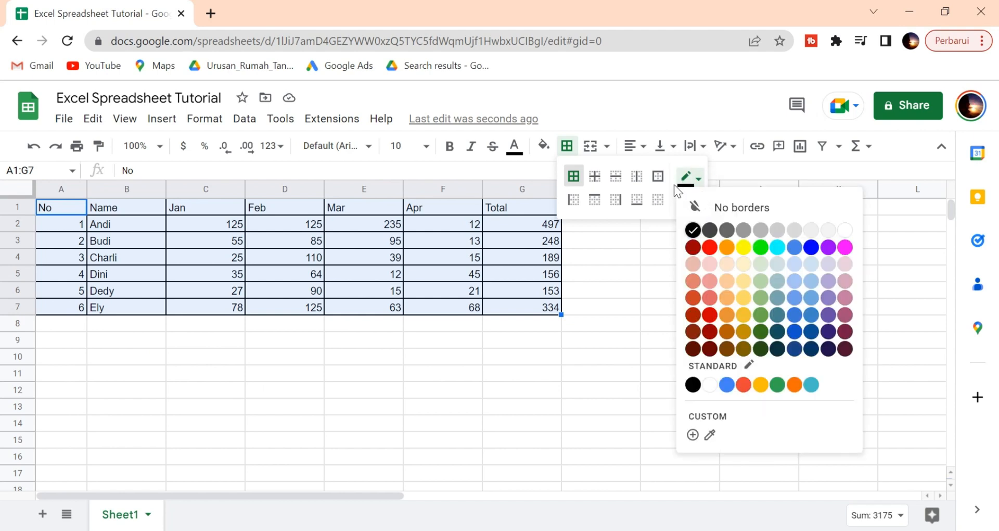
left_click(688, 178)
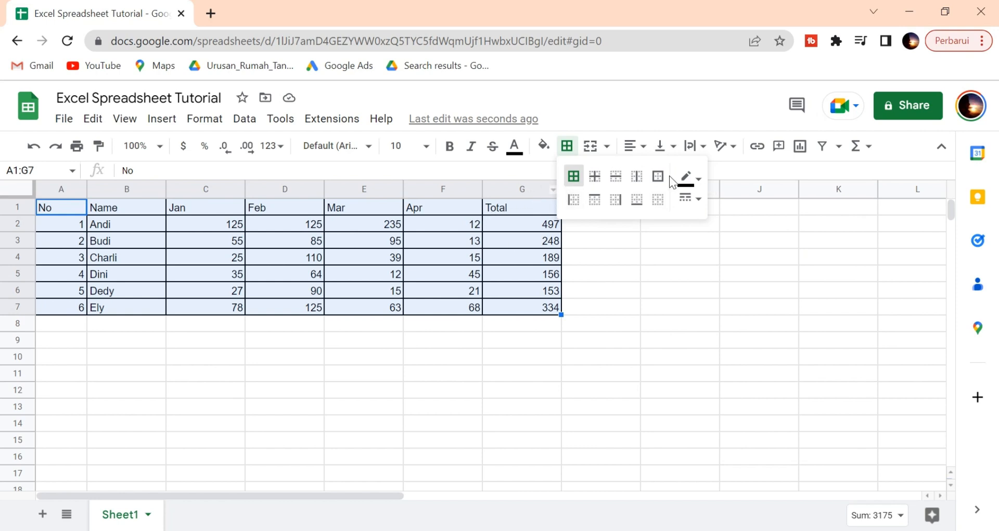
left_click(705, 186)
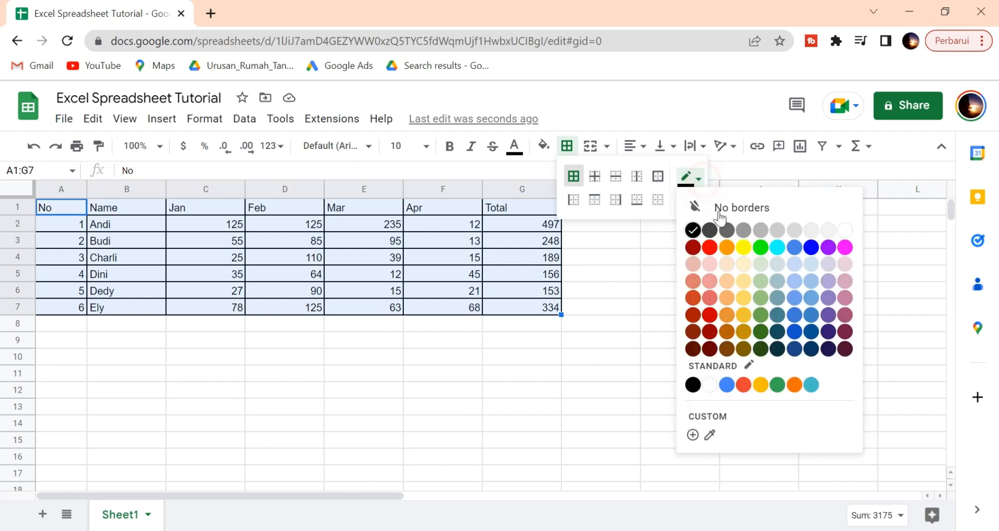
left_click(707, 248)
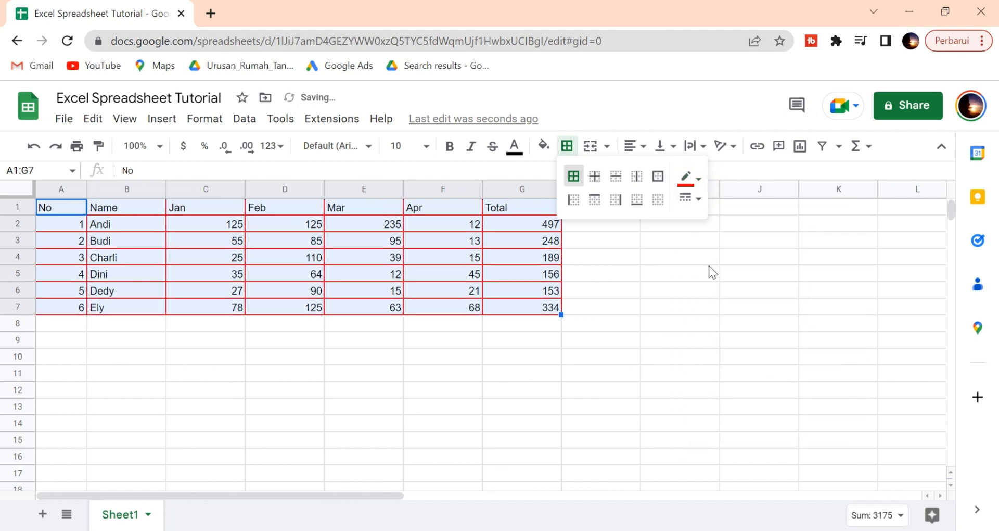
left_click(593, 324)
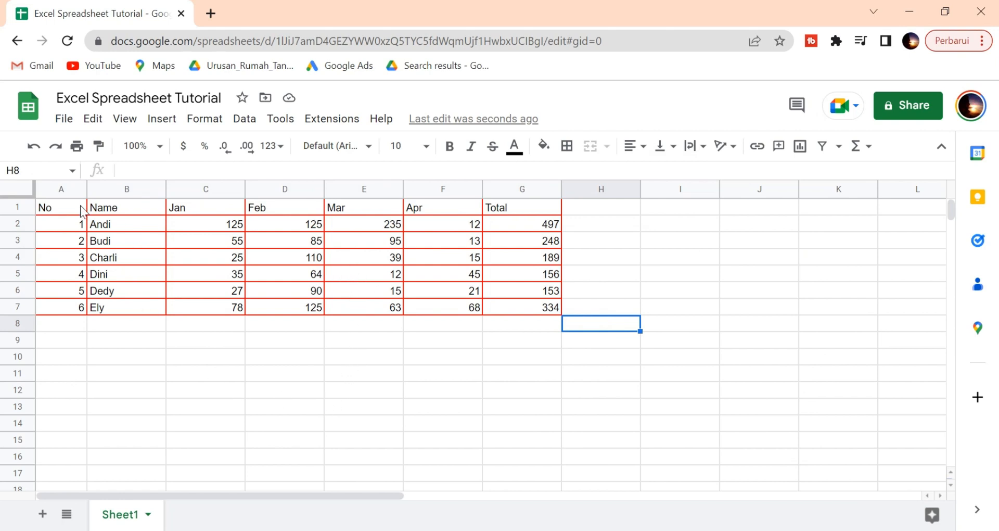
left_click_drag(75, 207, 548, 307)
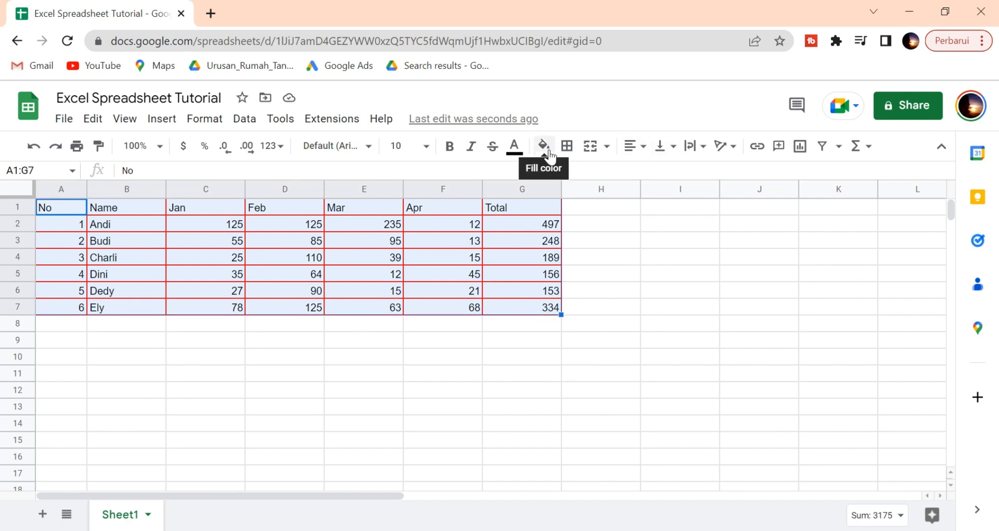
left_click(521, 153)
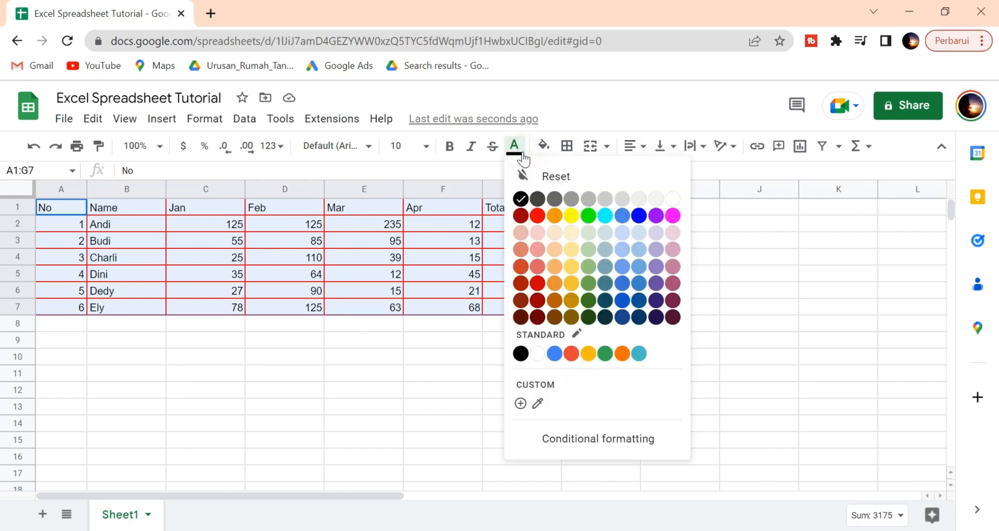
left_click(565, 156)
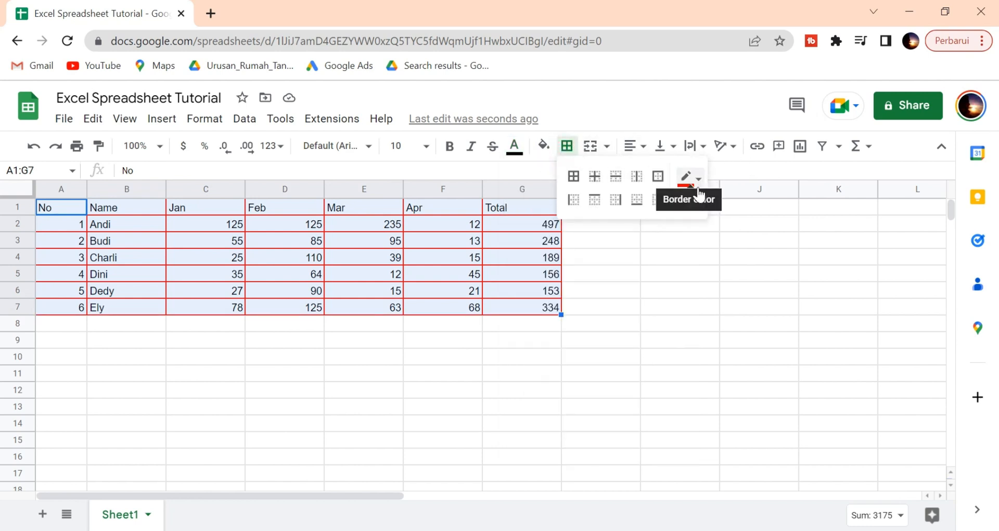
left_click(627, 287)
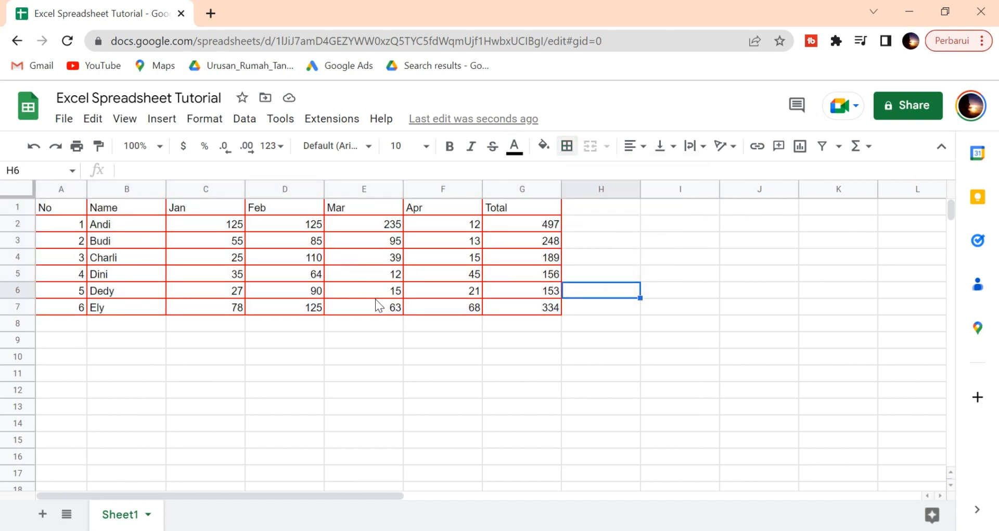
- Undo the red border color on the table
key("ctrl+z")
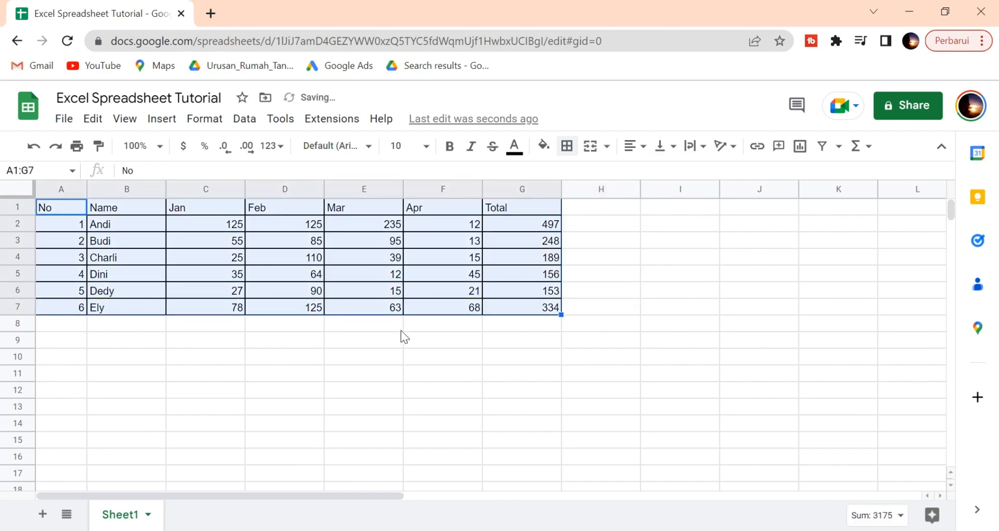
left_click(411, 367)
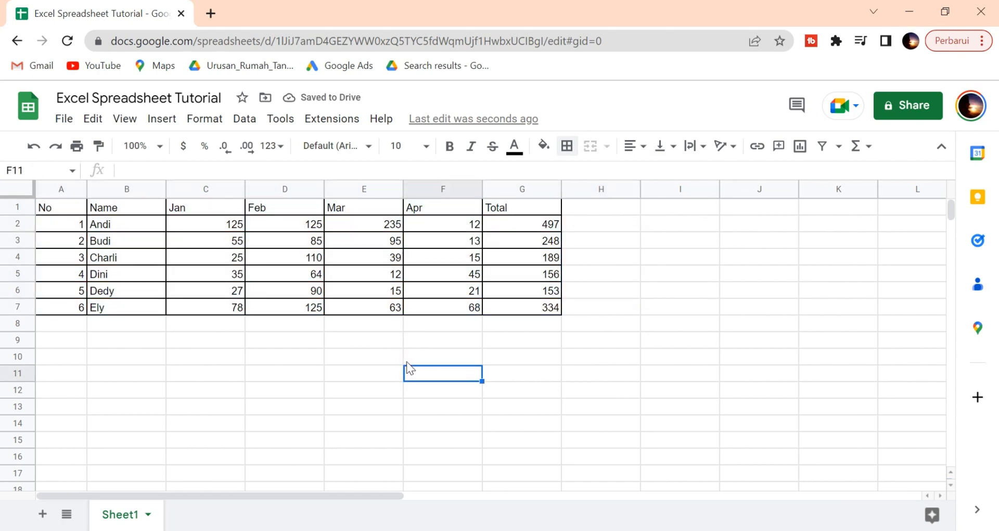
left_click(399, 409)
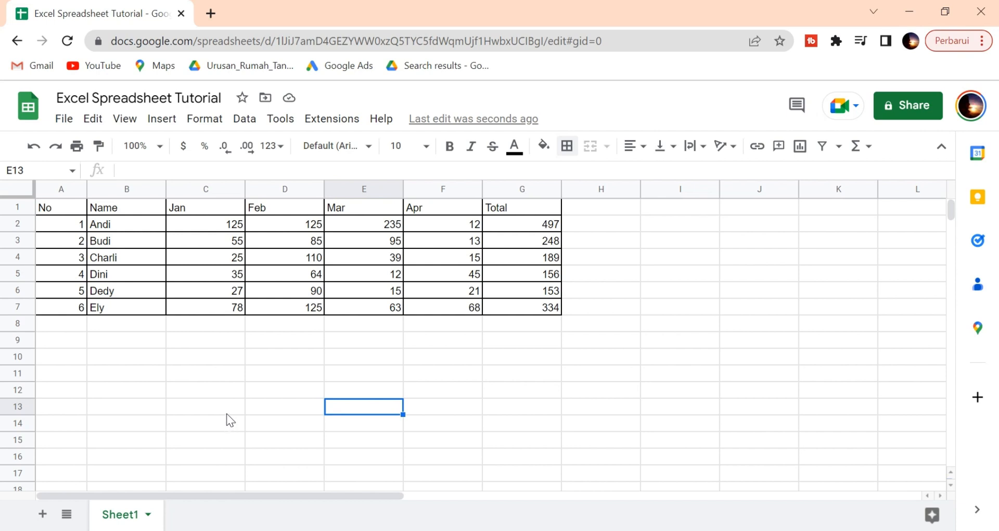
left_click(410, 341)
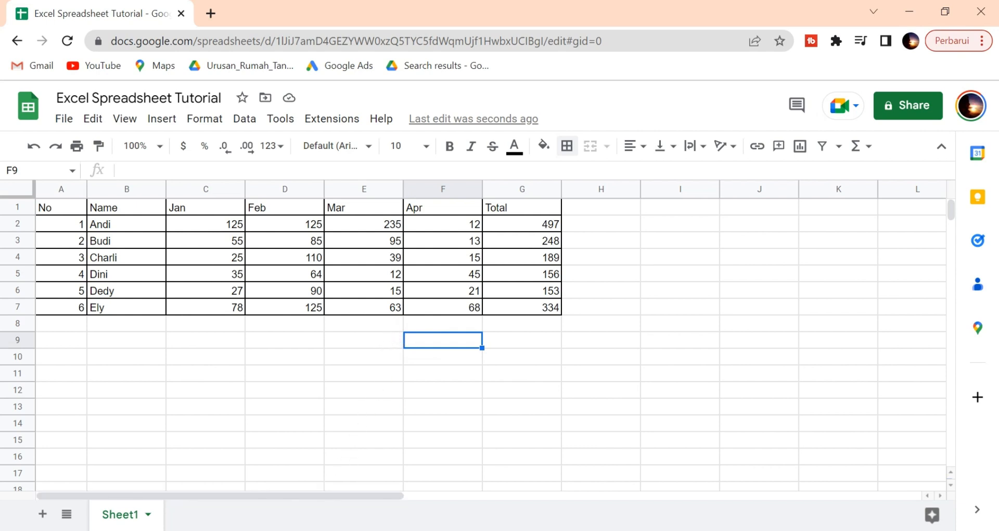
left_click(345, 530)
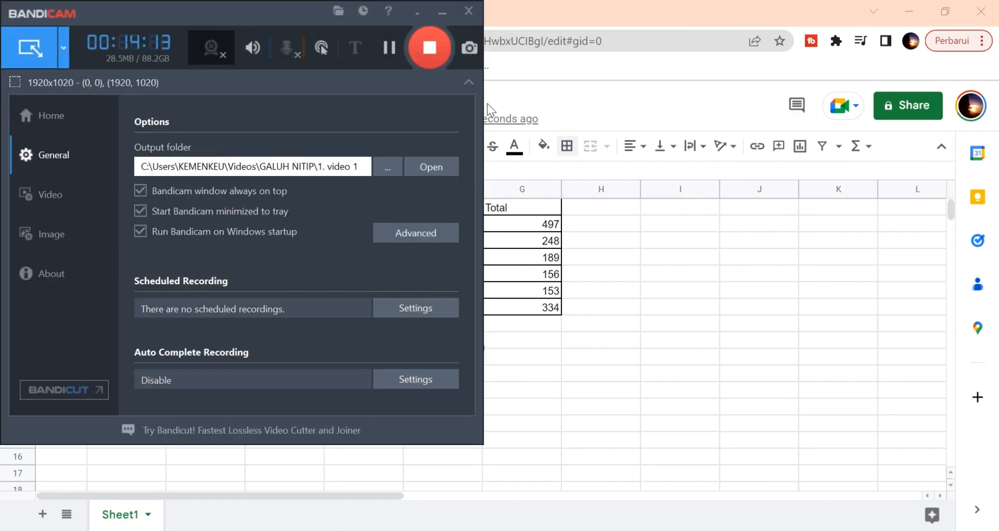
left_click(428, 55)
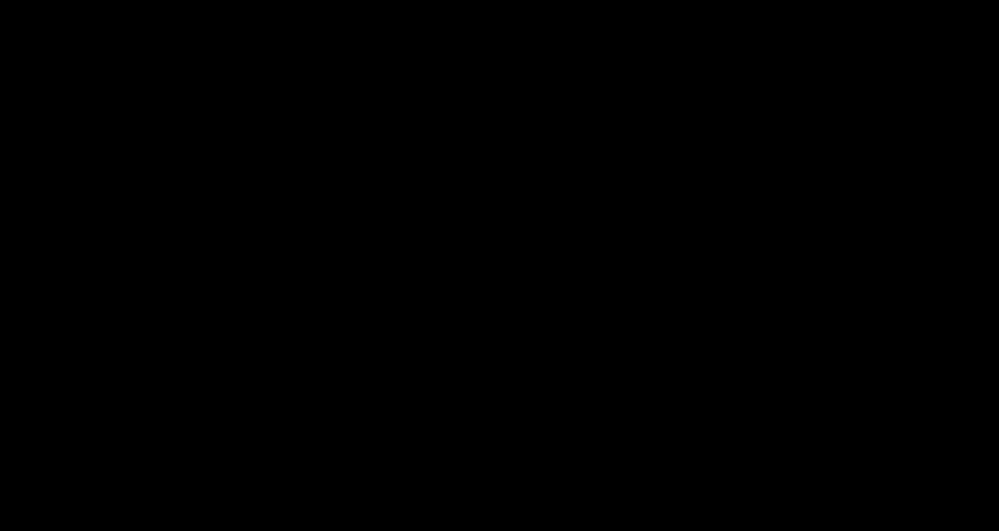